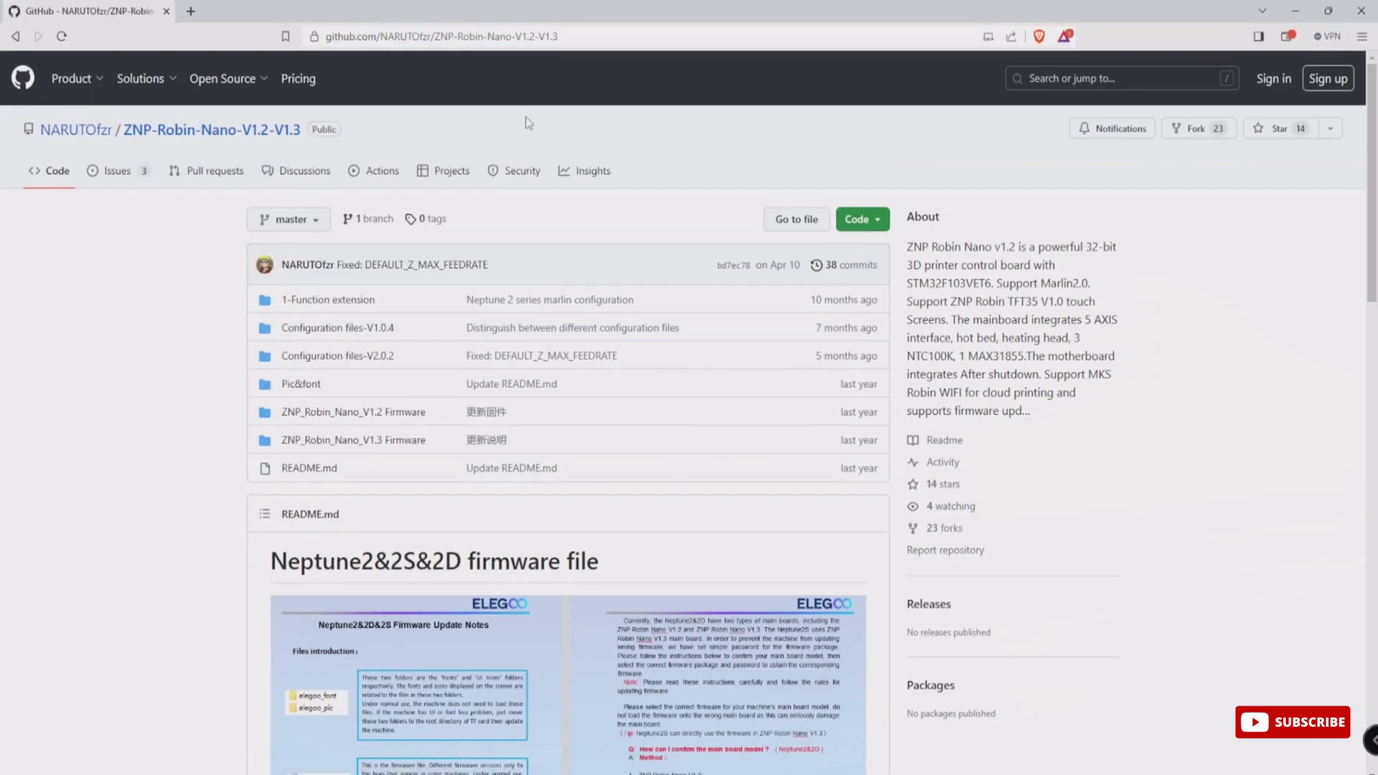
# Step: Download the repository as a ZIP to the Desktop, then minimize the browser
pyautogui.click(880, 225)
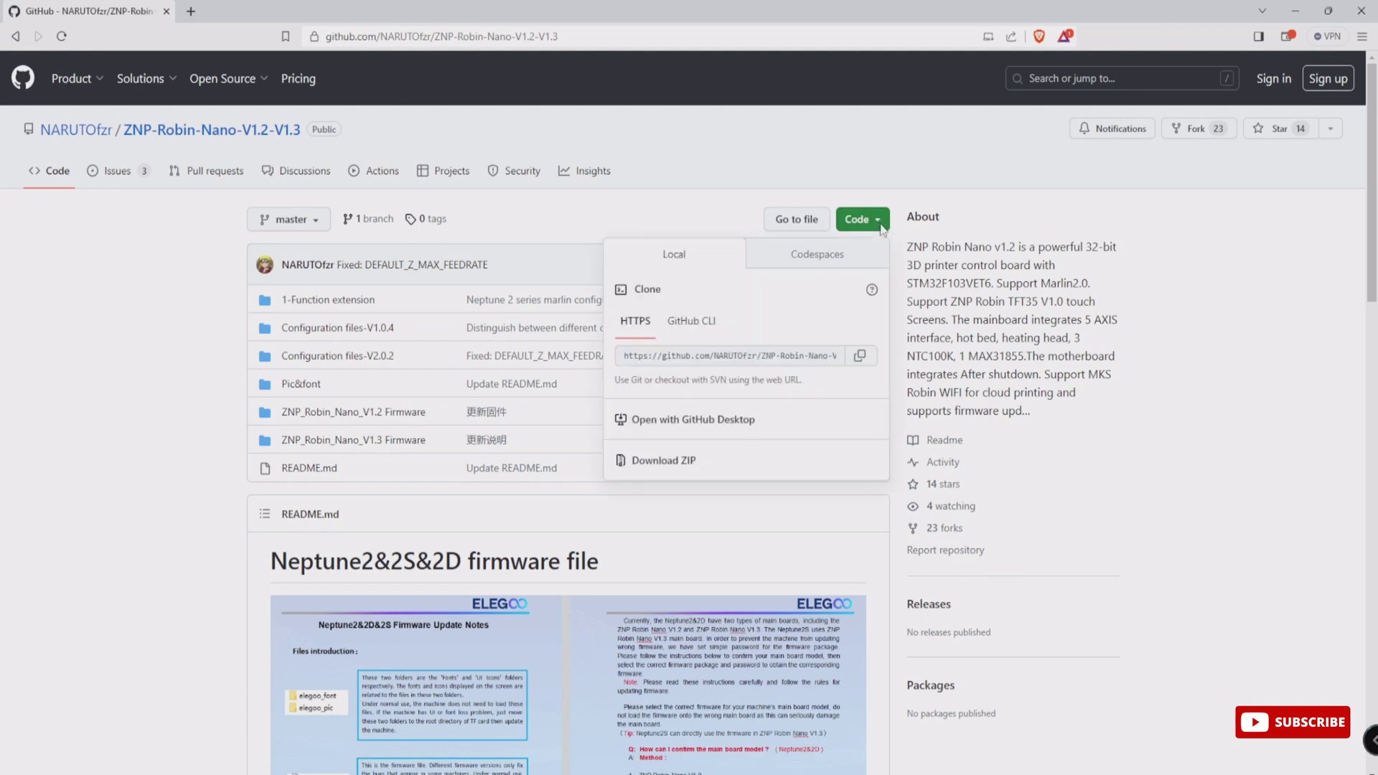
pyautogui.click(682, 464)
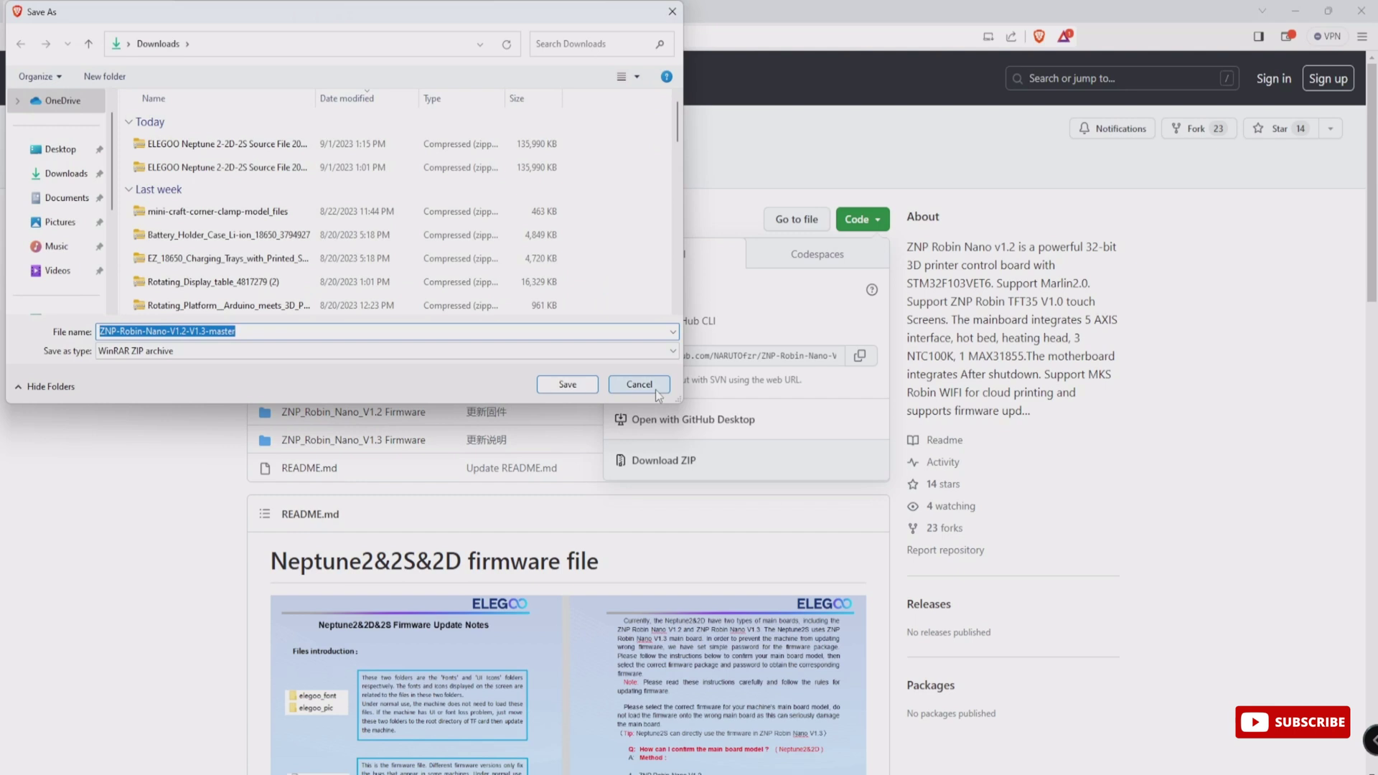
pyautogui.click(655, 391)
pyautogui.click(879, 224)
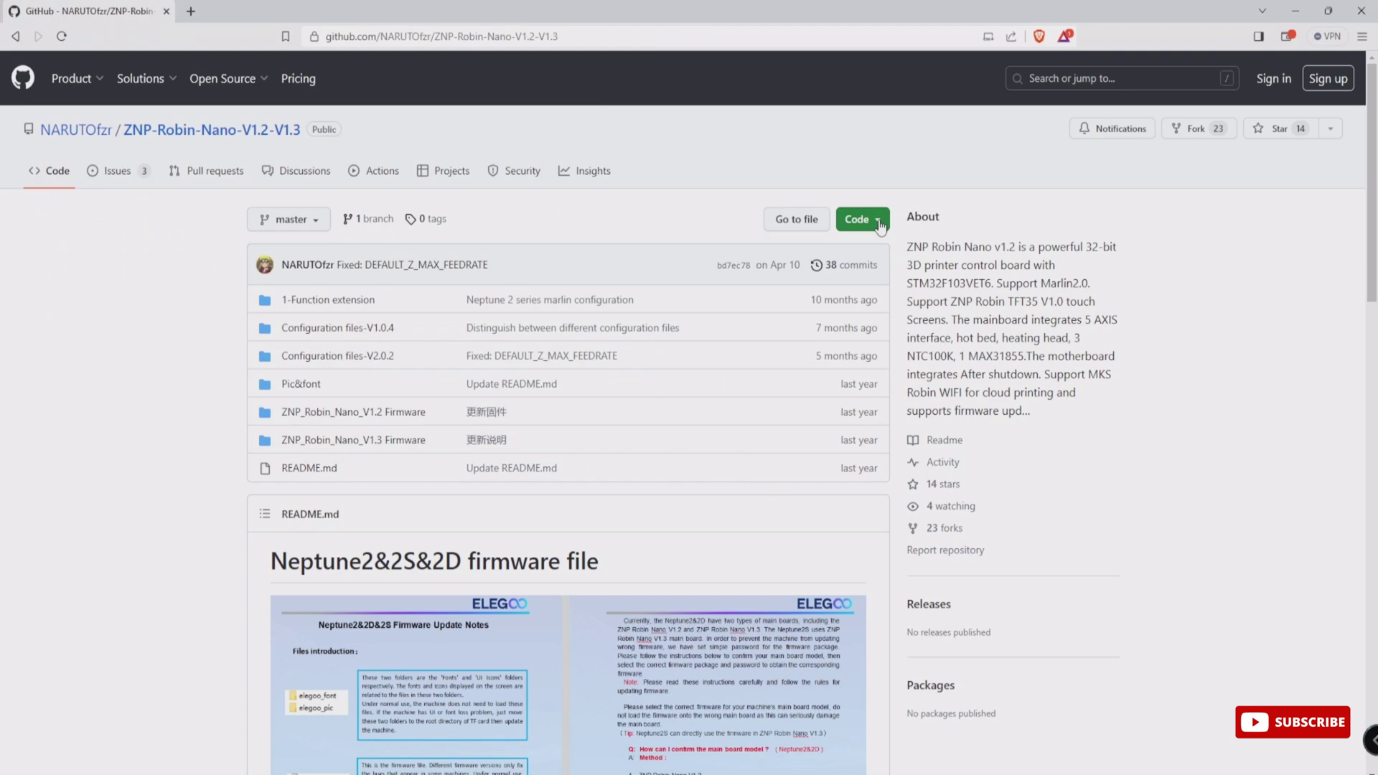
pyautogui.click(880, 223)
pyautogui.click(695, 460)
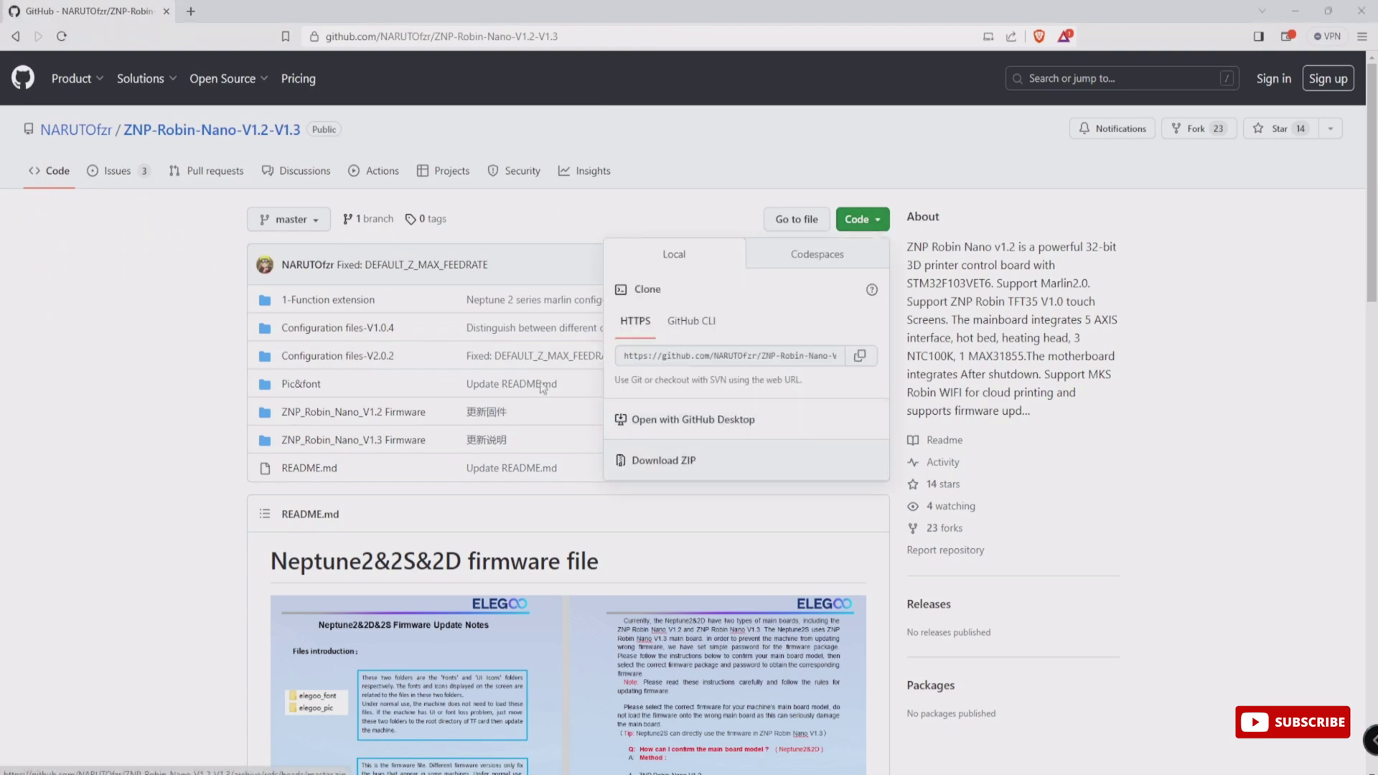
pyautogui.click(60, 148)
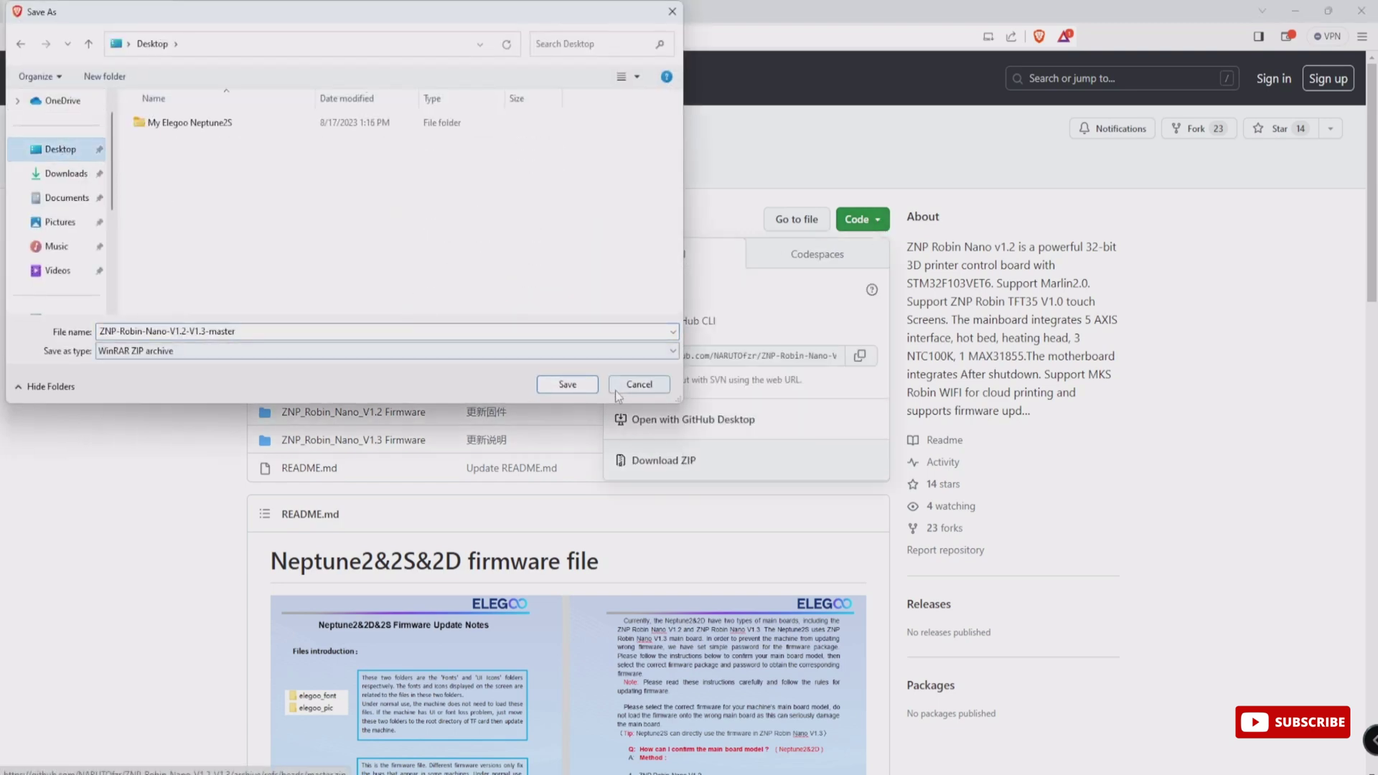
pyautogui.click(580, 389)
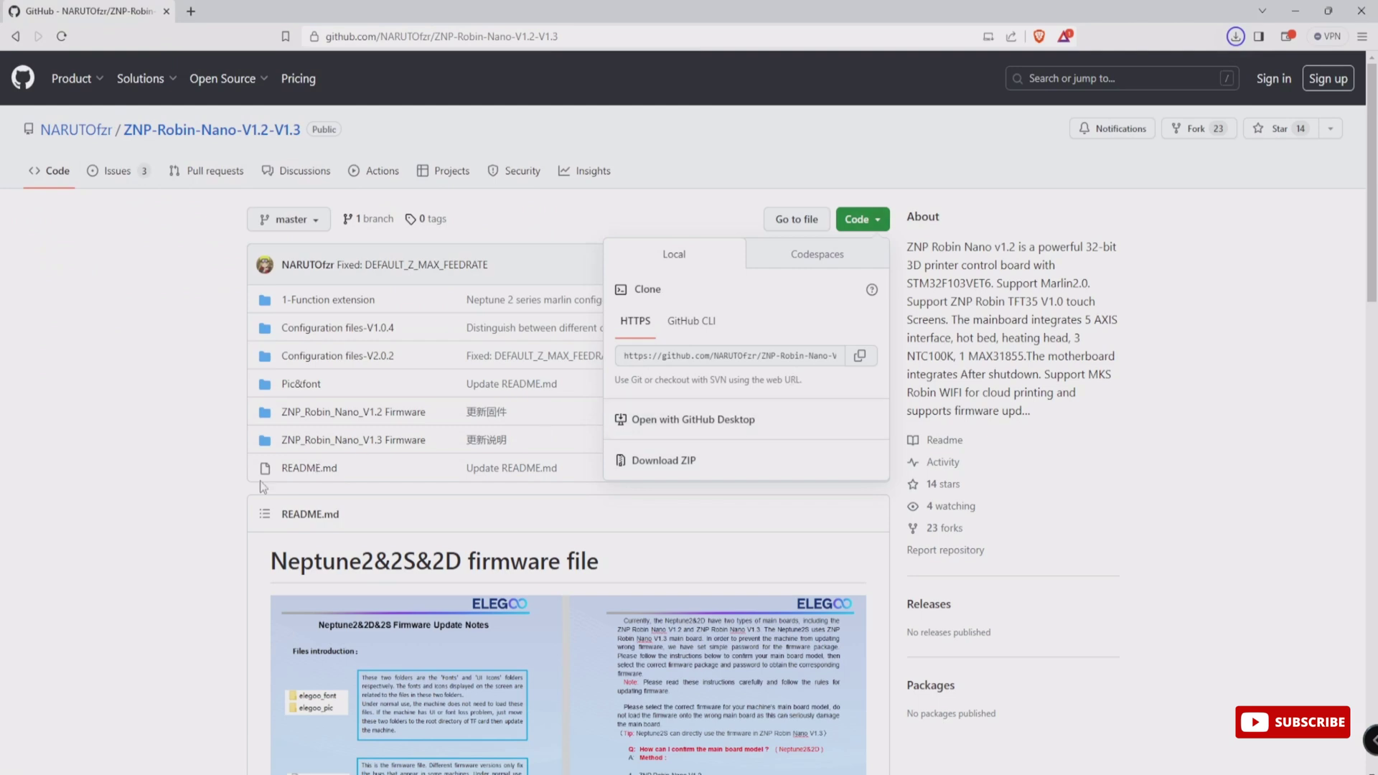
pyautogui.click(207, 480)
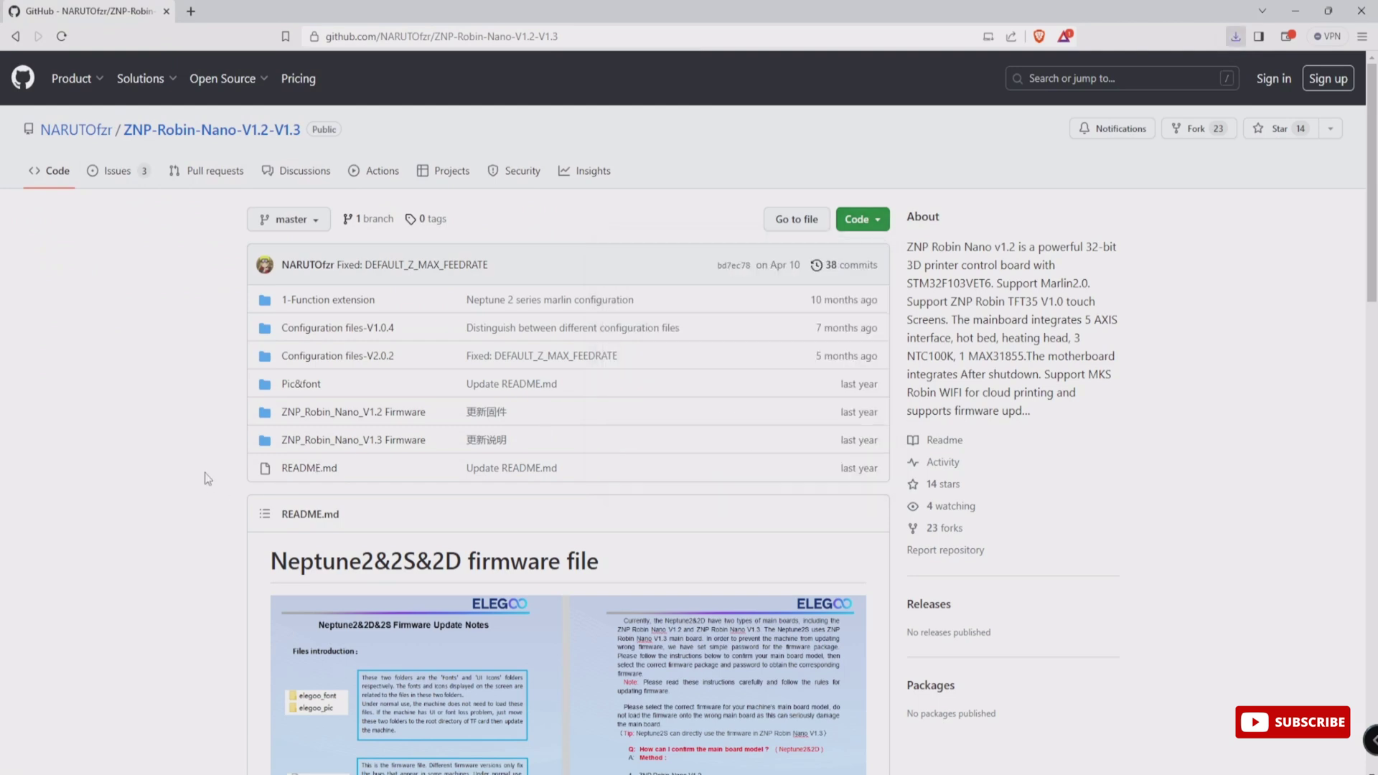
pyautogui.click(1294, 13)
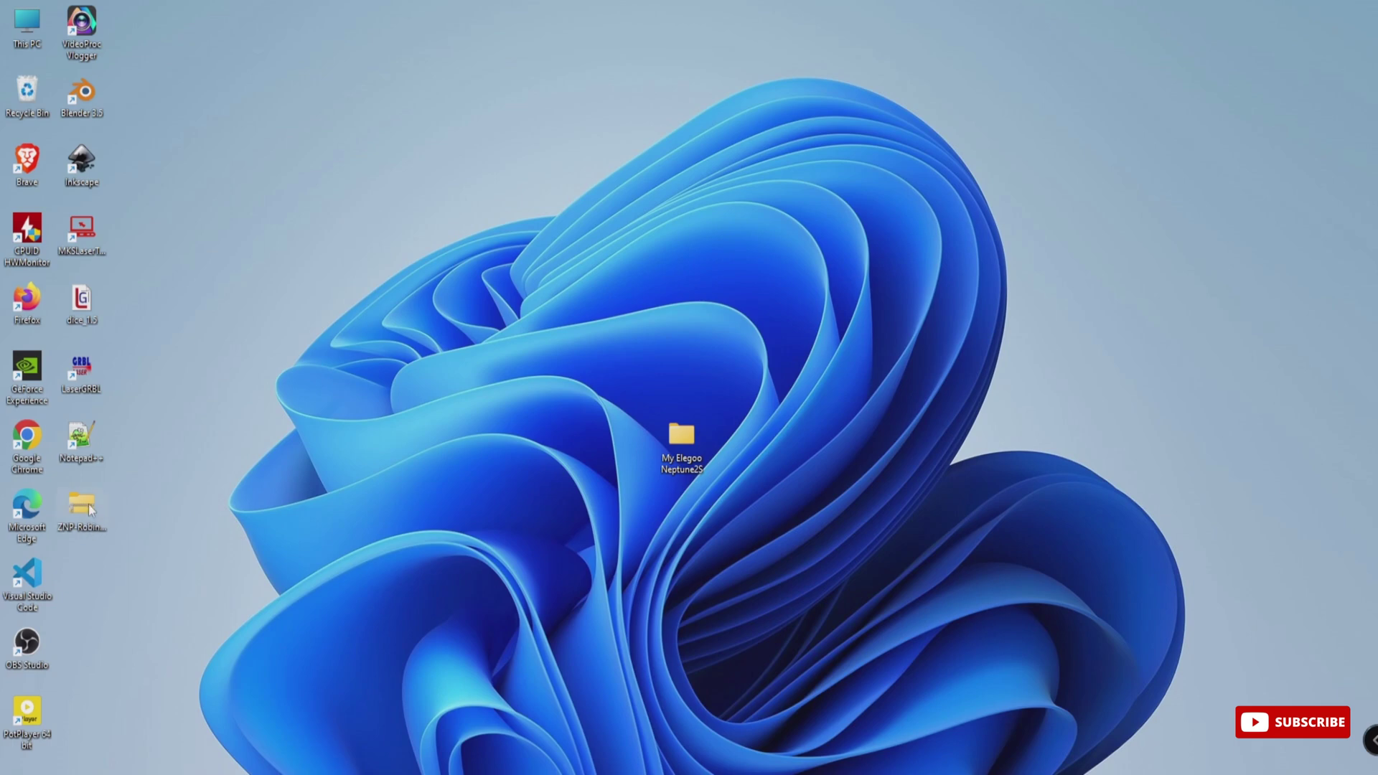
# Step: Extract the ZNP-Robin-Nano-V1.2-V1.3-master folder to the Desktop and browse to Configuration files-V2.0.2 > Neptune2S
pyautogui.click(85, 519)
pyautogui.doubleClick(84, 515)
pyautogui.moveTo(657, 206); pyautogui.dragTo(446, 467)
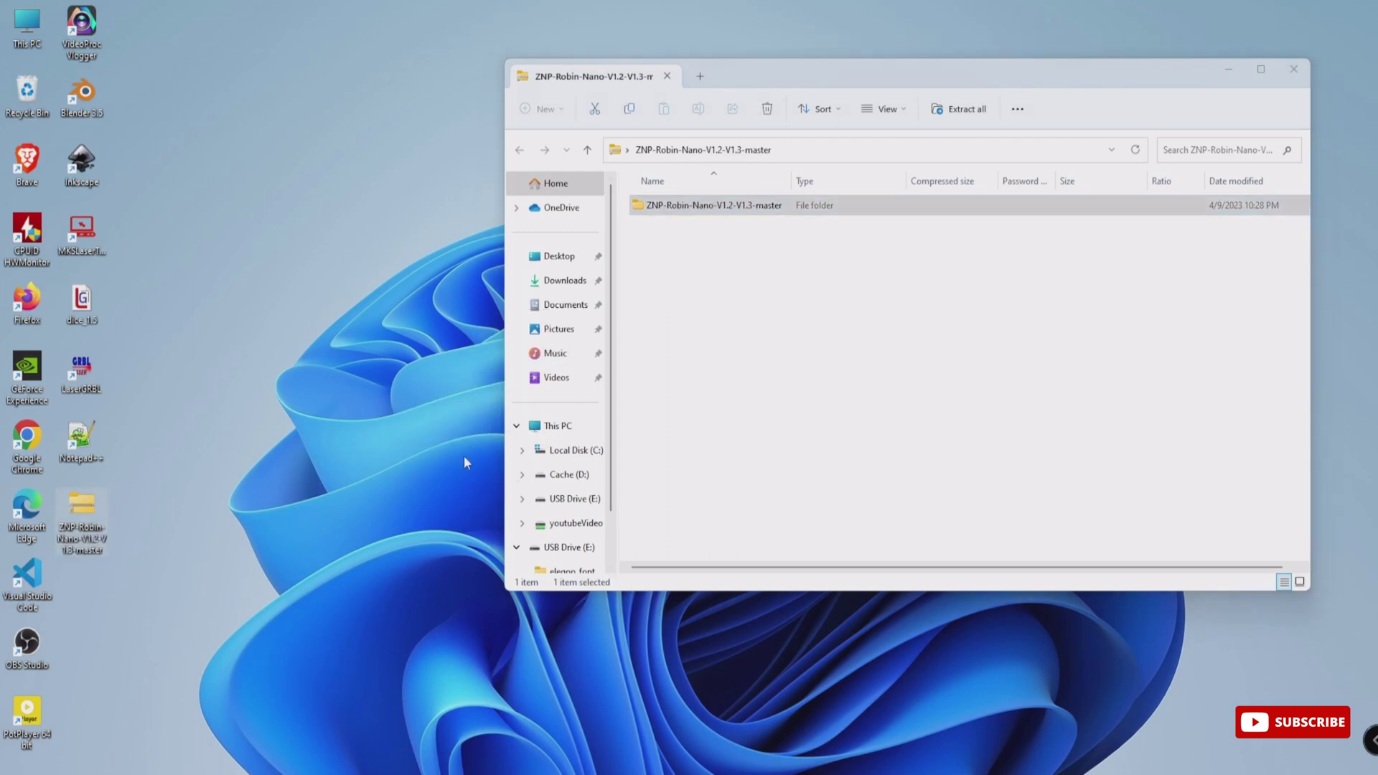
pyautogui.click(1293, 71)
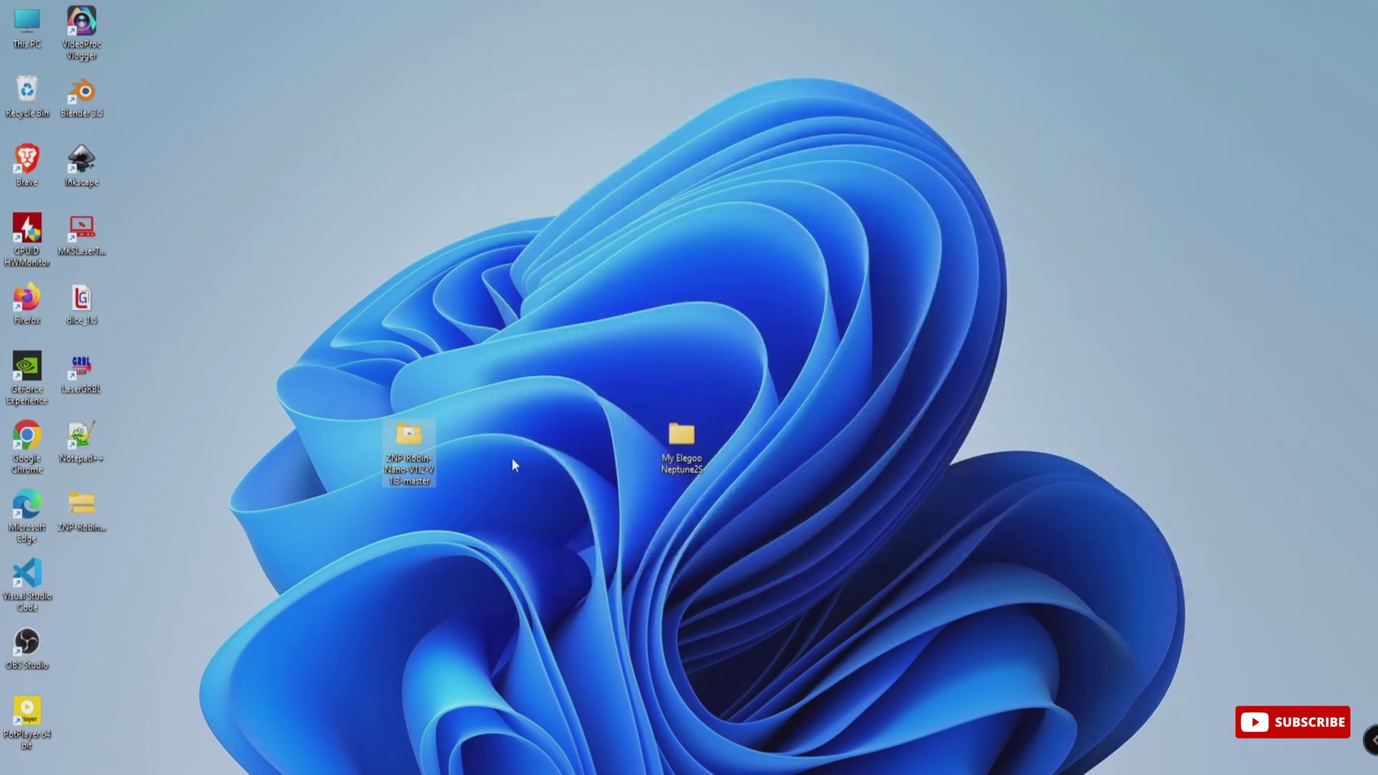
pyautogui.doubleClick(406, 457)
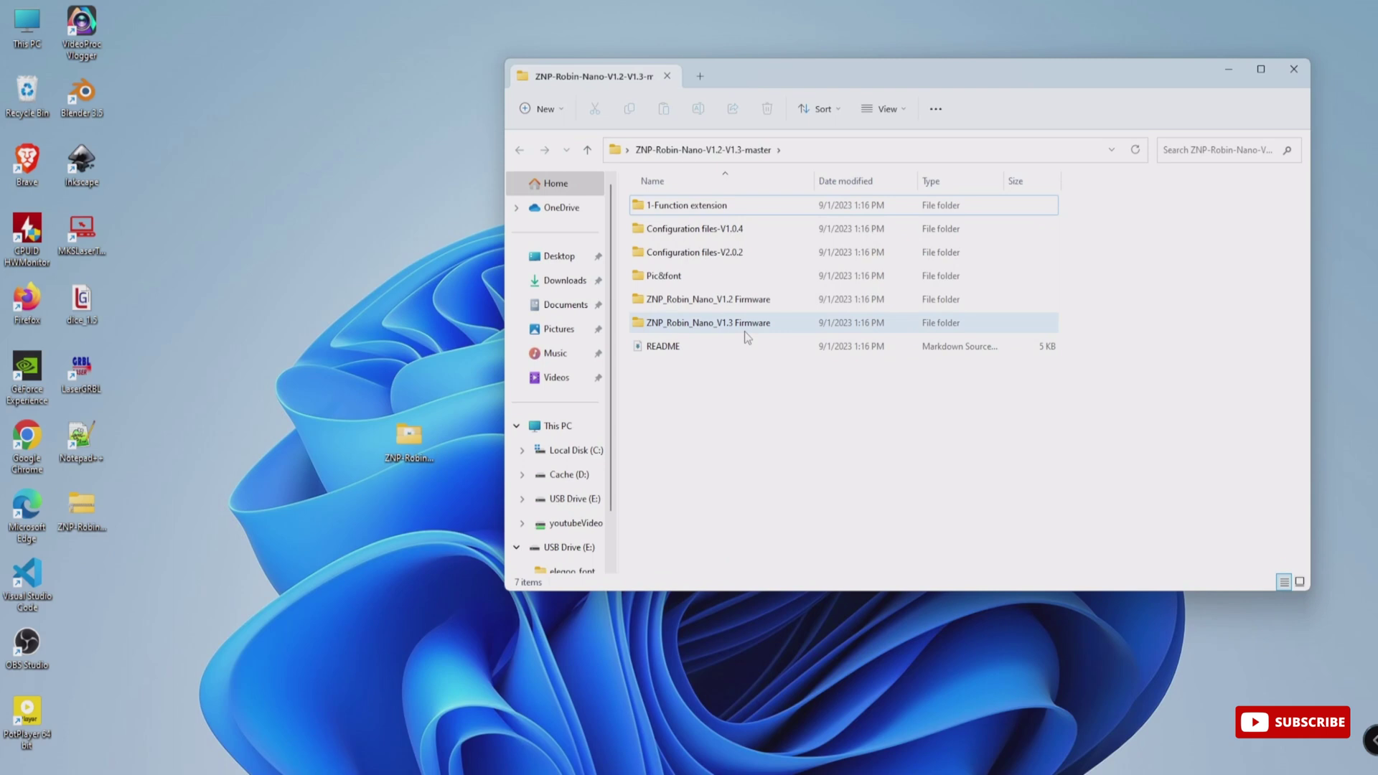
pyautogui.doubleClick(748, 254)
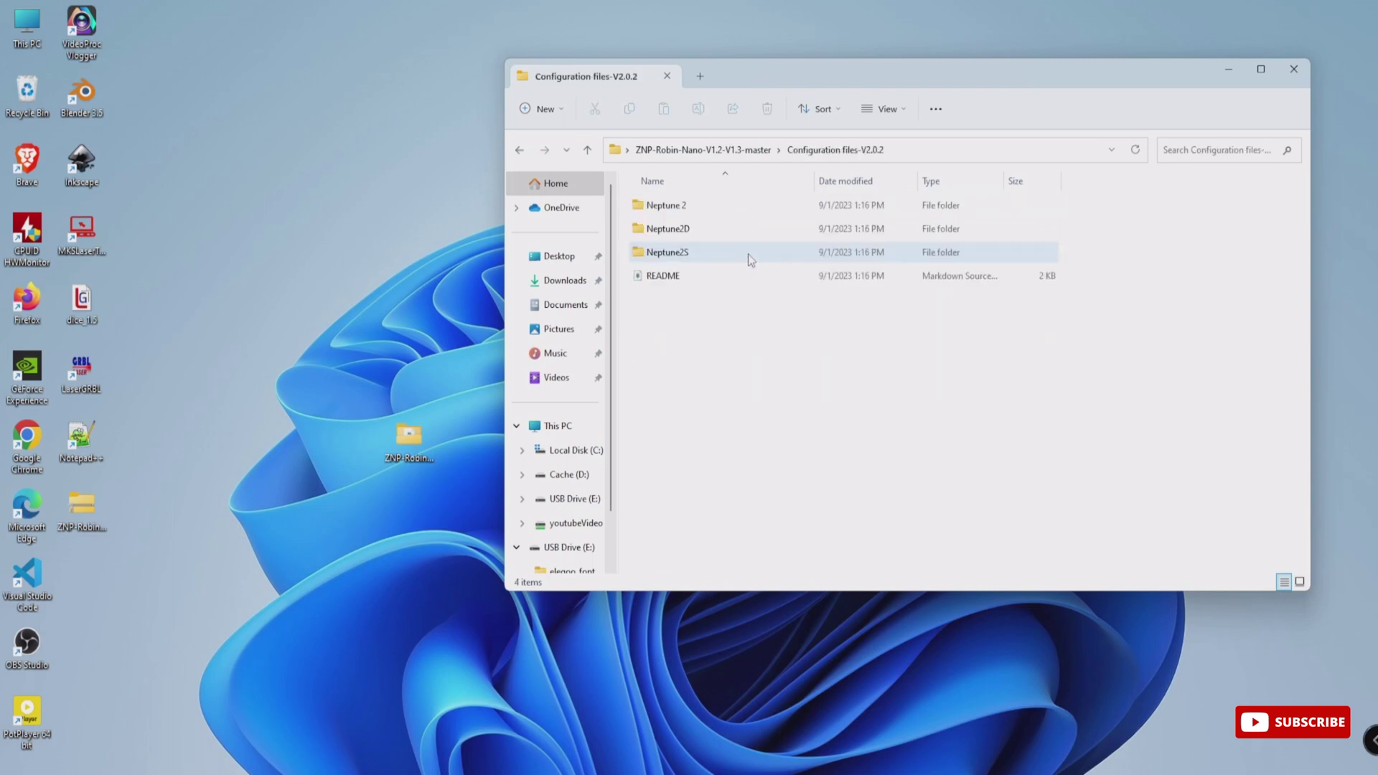
pyautogui.doubleClick(702, 253)
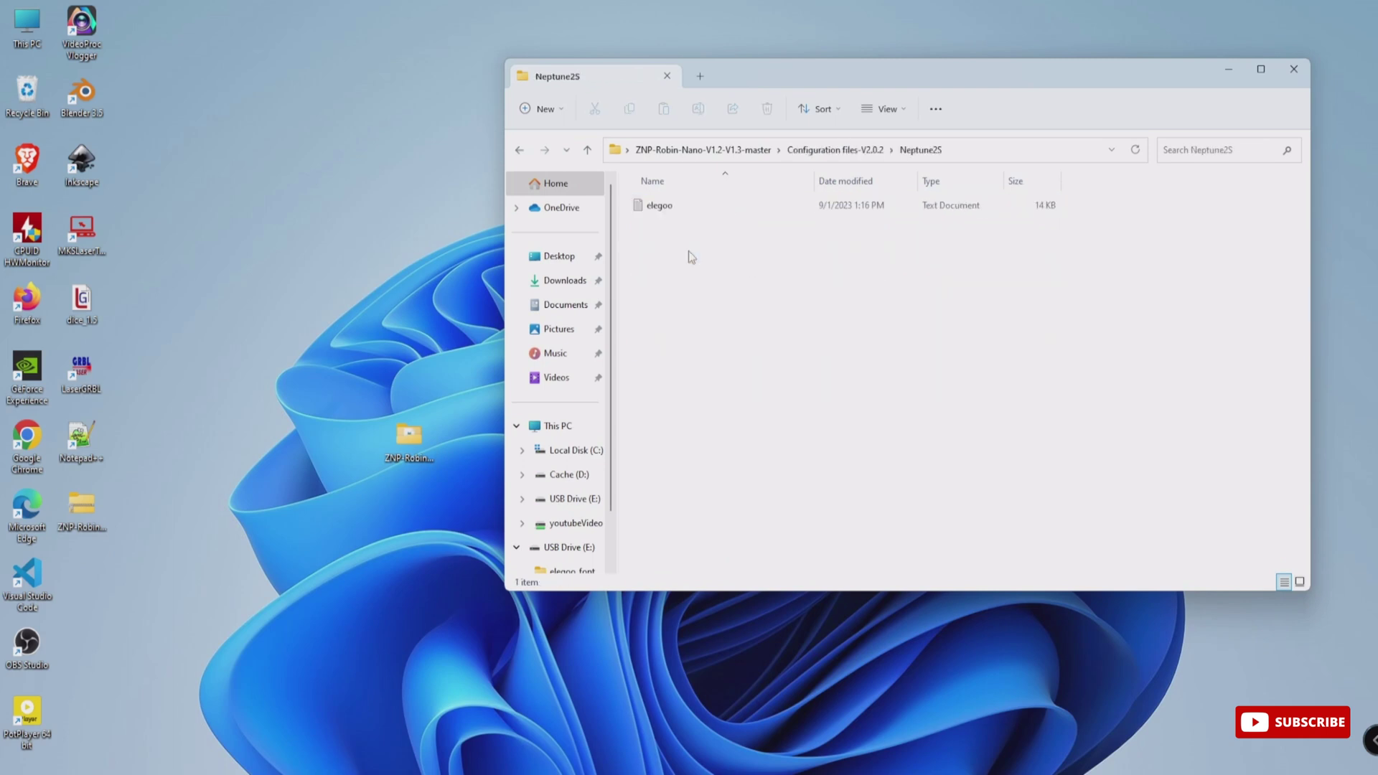
# Step: Open the elegoo config and set cfg_leveling_mode to 1 and BED_LEVELING_METHOD to 3
pyautogui.doubleClick(674, 205)
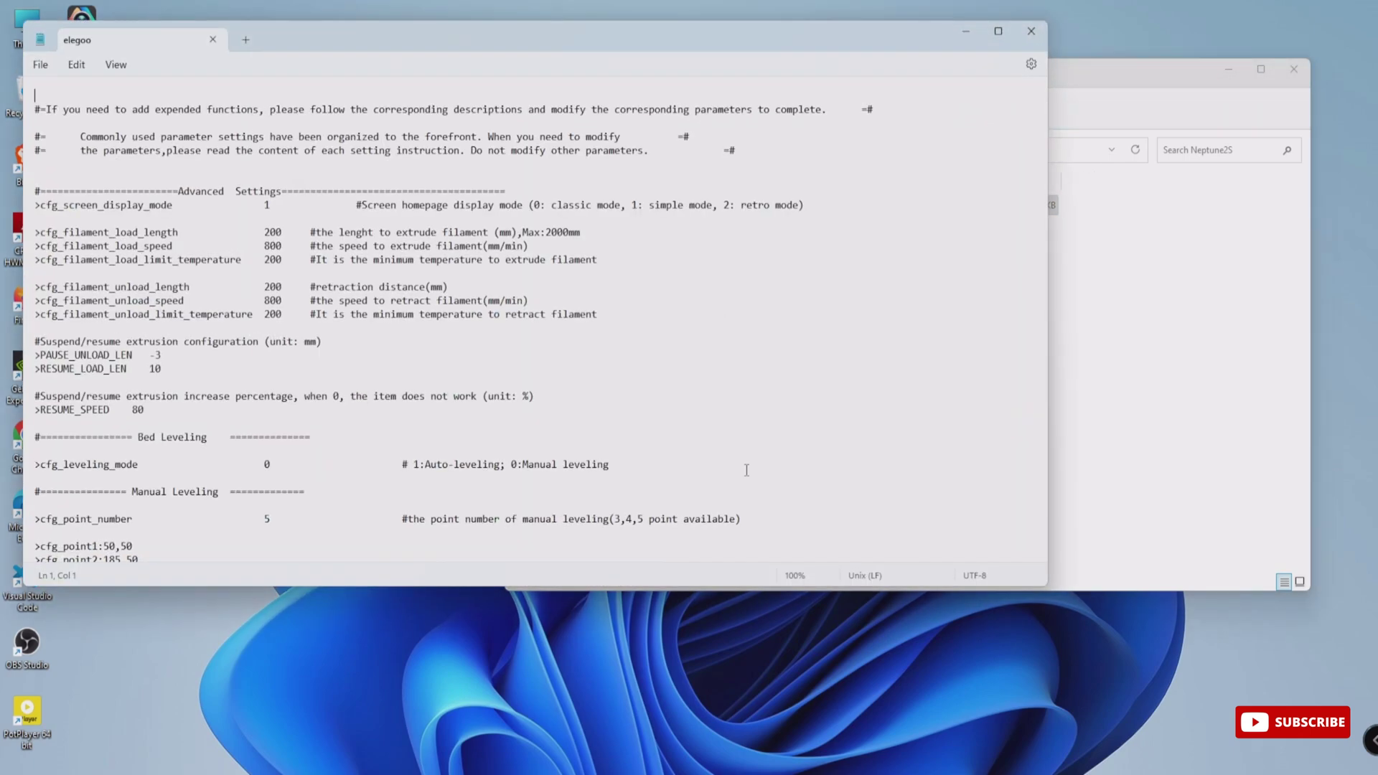
pyautogui.doubleClick(267, 464)
pyautogui.write('1')
pyautogui.scroll(-4, 278, 487)
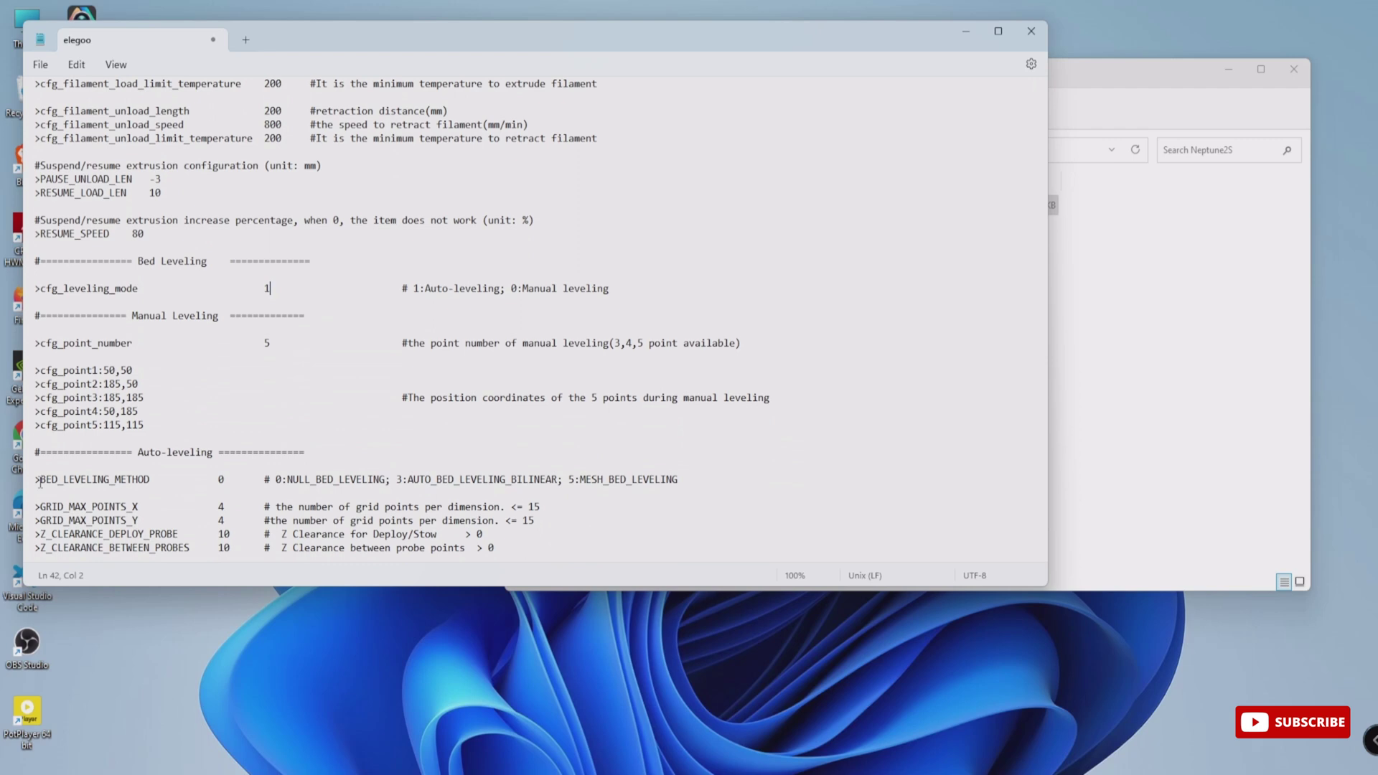
pyautogui.moveTo(40, 484); pyautogui.dragTo(225, 478)
pyautogui.write('3')
# Step: Review the GRID_MAX_POINTS settings and move down to the Z_SAFE_HOMING value
pyautogui.moveTo(41, 506); pyautogui.dragTo(266, 519)
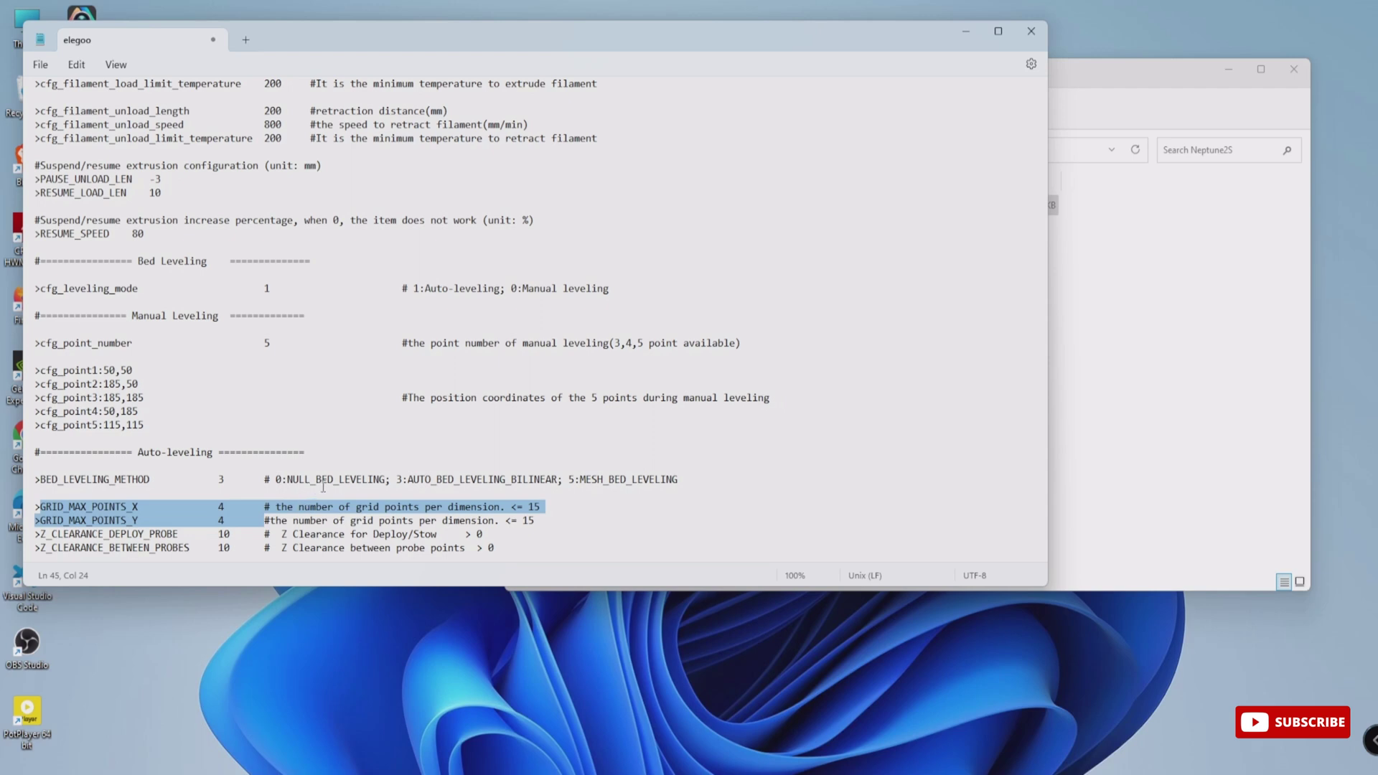
pyautogui.scroll(-1, 325, 488)
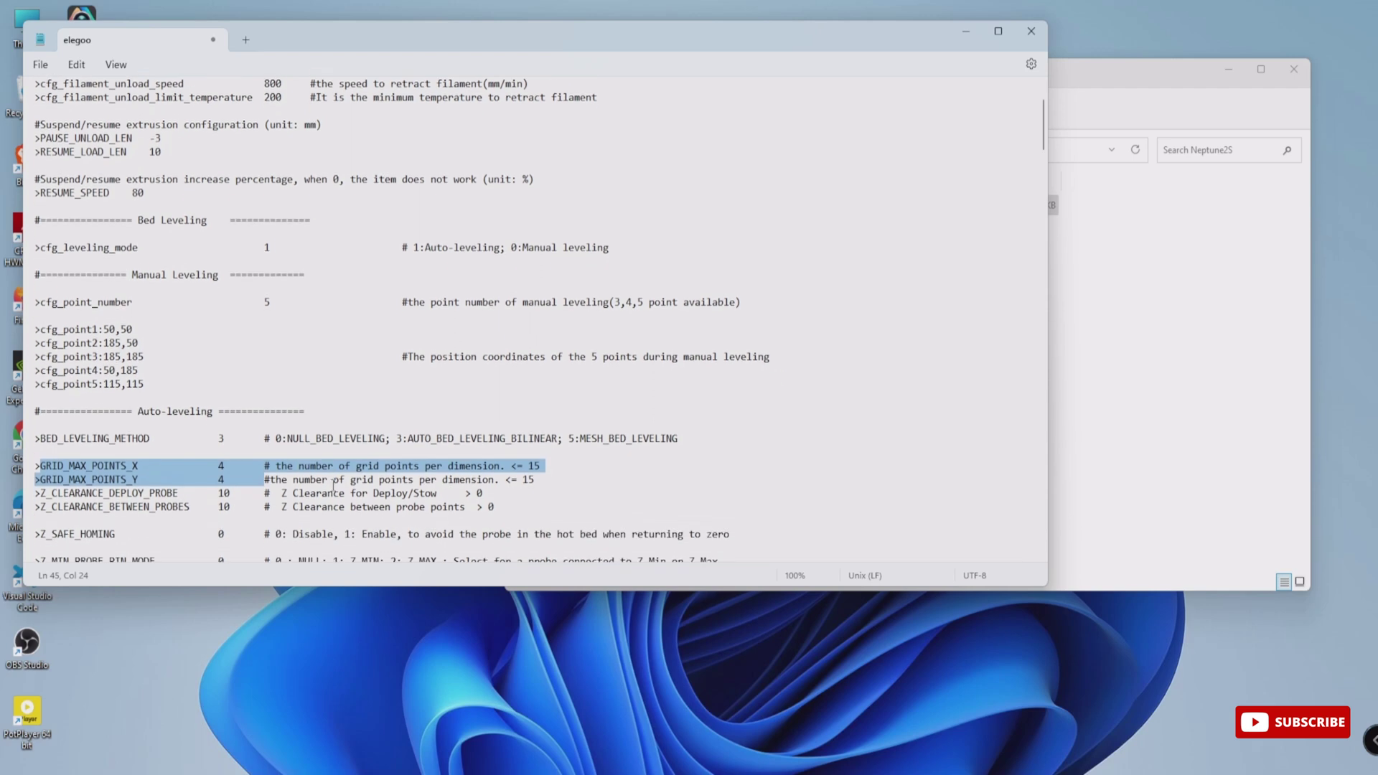
pyautogui.scroll(-2, 333, 487)
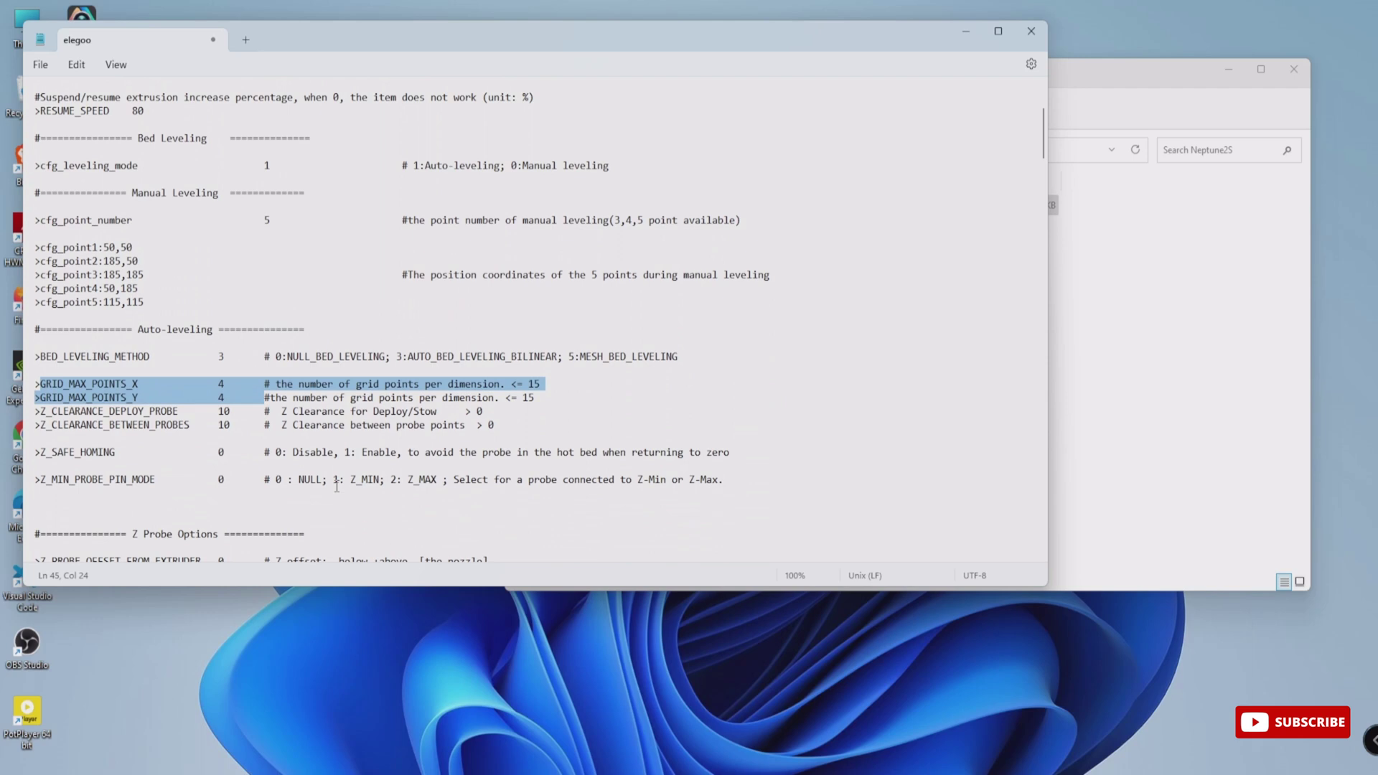
pyautogui.scroll(-2, 337, 486)
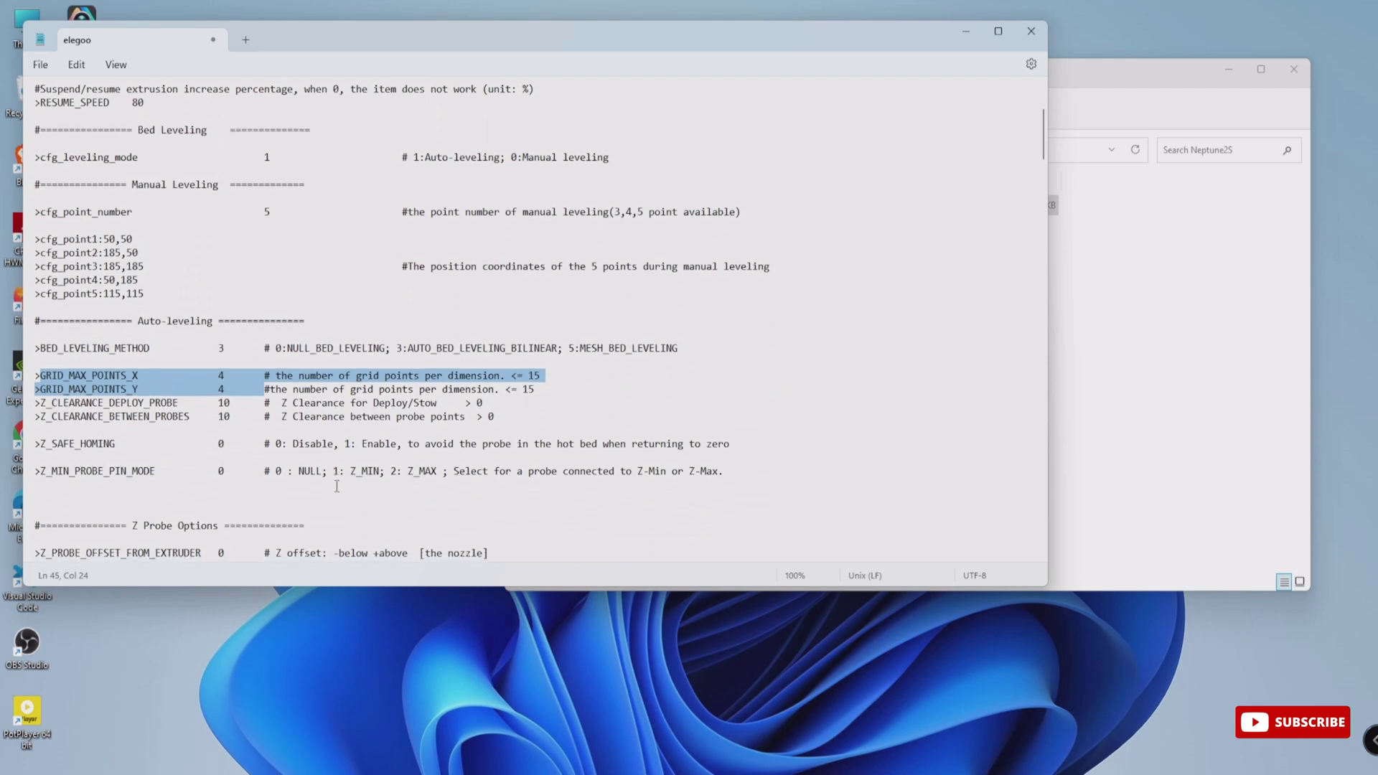
pyautogui.scroll(-1, 339, 488)
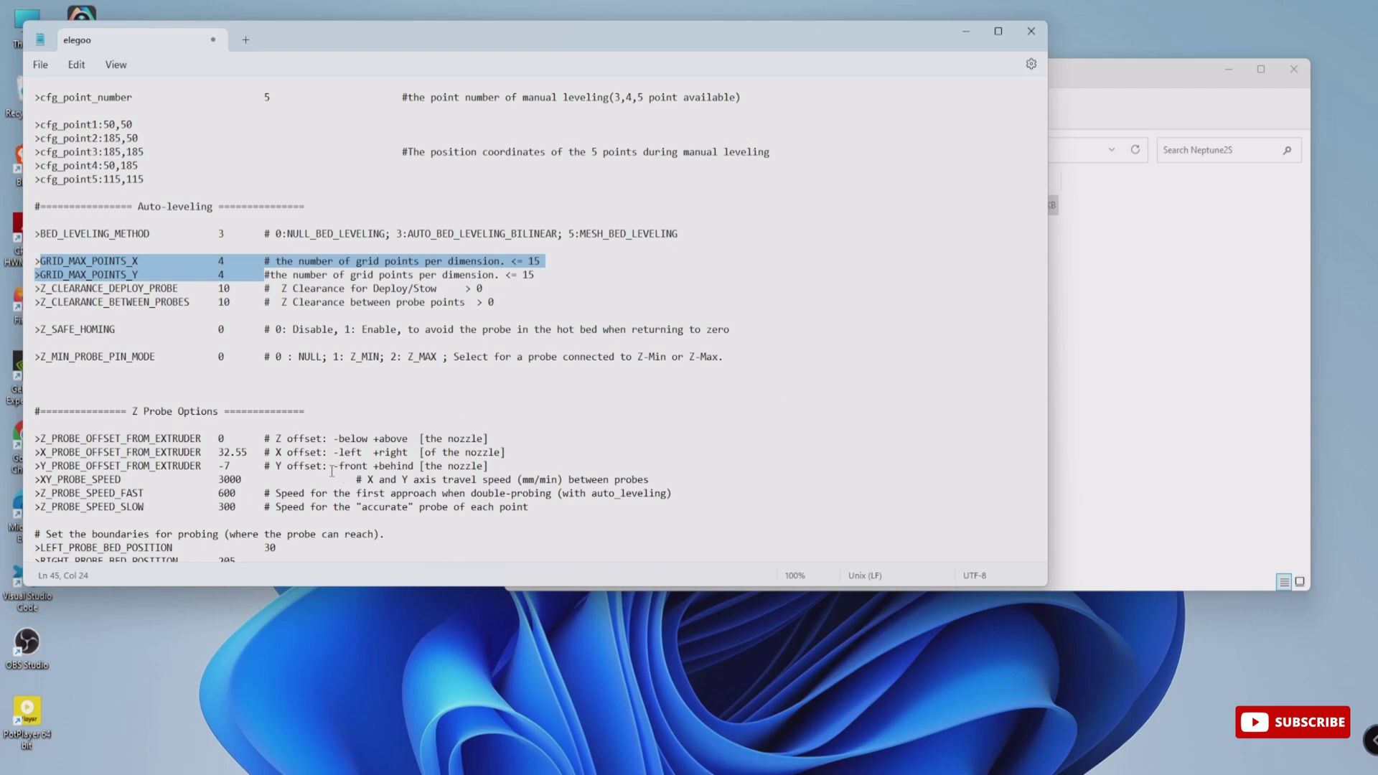
pyautogui.scroll(-1, 282, 454)
pyautogui.click(224, 293)
# Step: Set both Z_SAFE_HOMING and Z_MIN_PROBE_PIN_MODE to 1
pyautogui.doubleClick(222, 292)
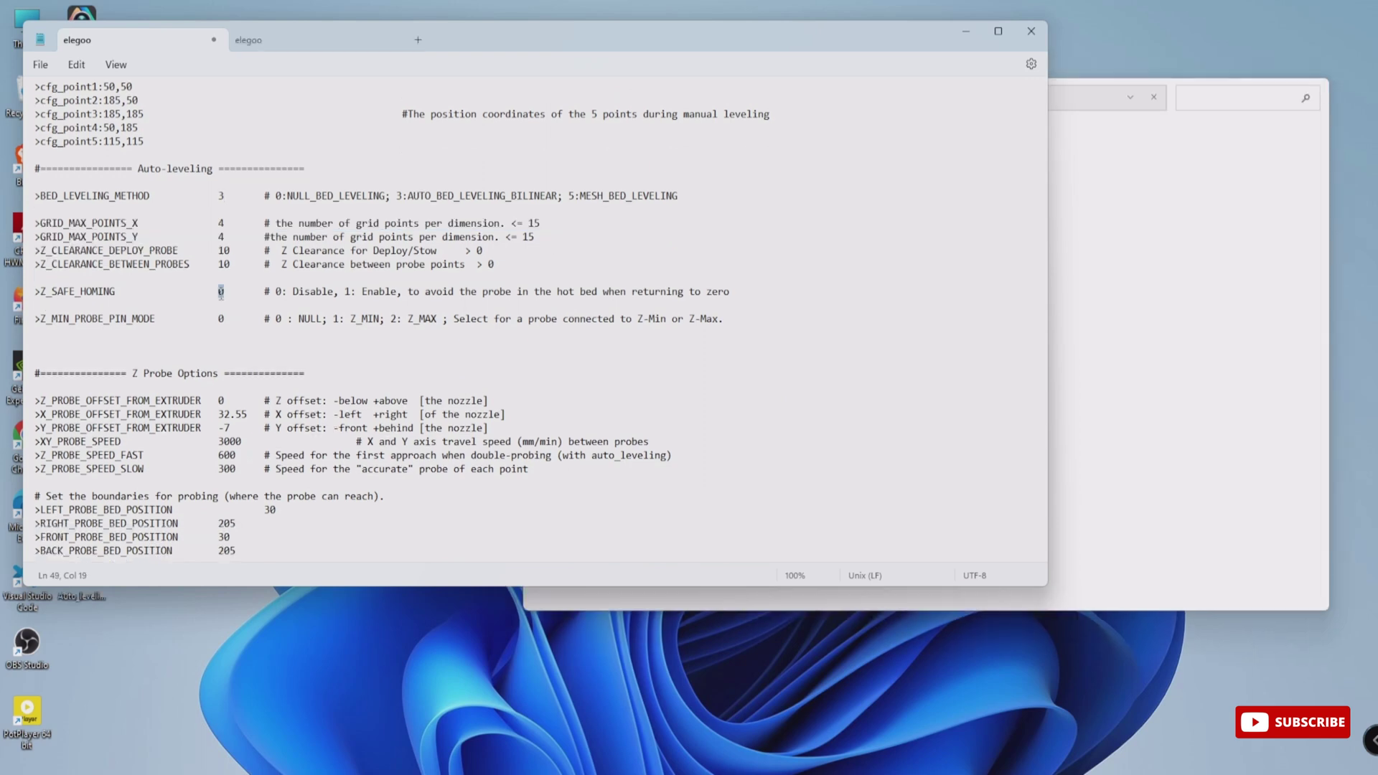
pyautogui.write('1')
pyautogui.doubleClick(222, 319)
pyautogui.write('1')
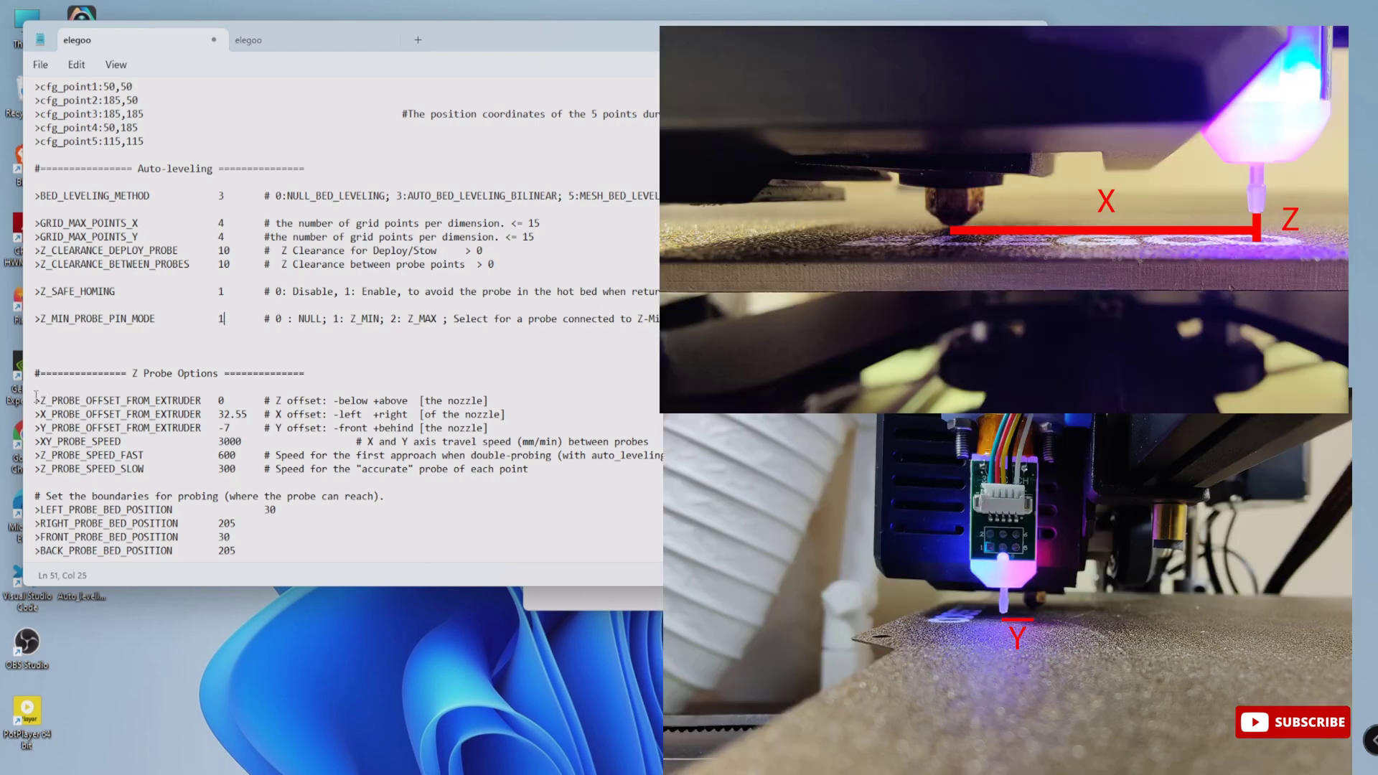
# Step: Set the probe offsets to Z 1.45, X 0 and Y -26, and save the file
pyautogui.moveTo(34, 401); pyautogui.dragTo(246, 436)
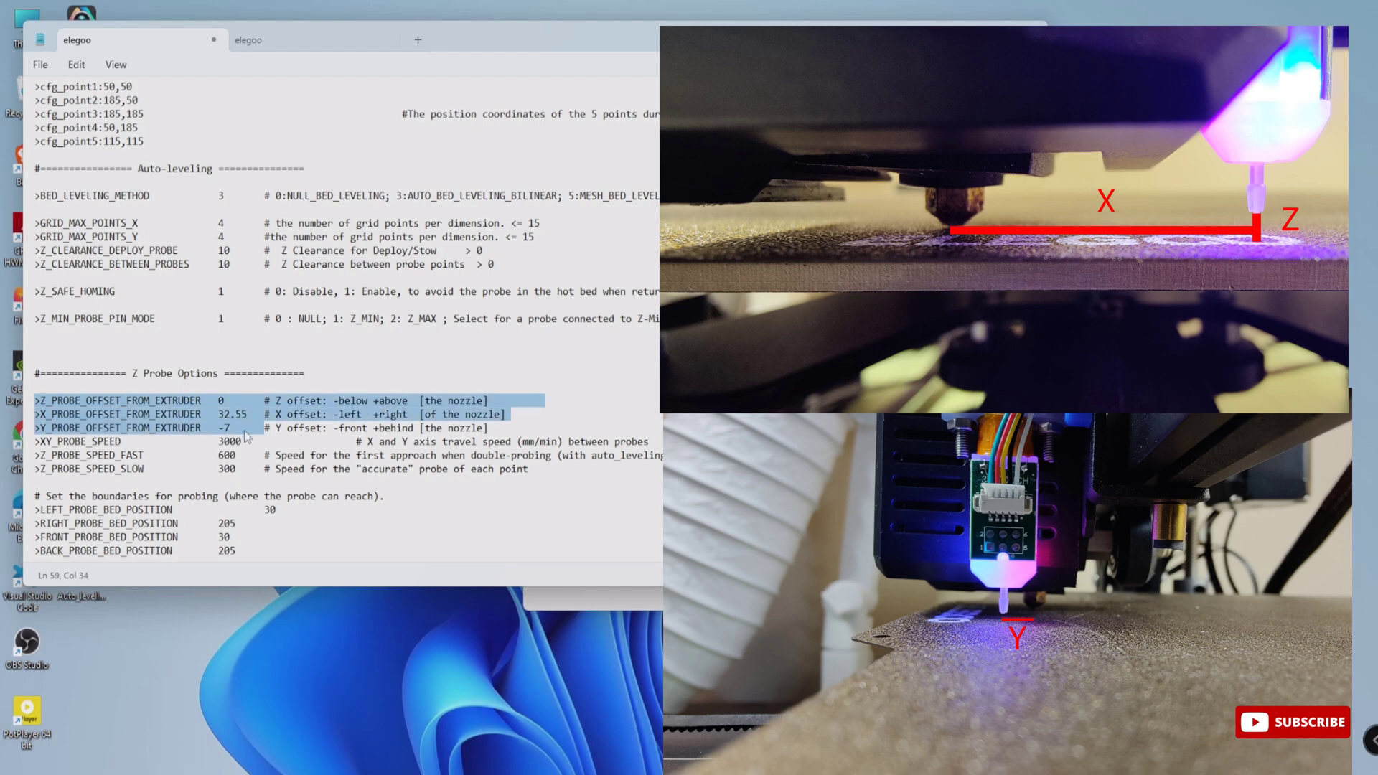
pyautogui.click(224, 401)
pyautogui.doubleClick(221, 401)
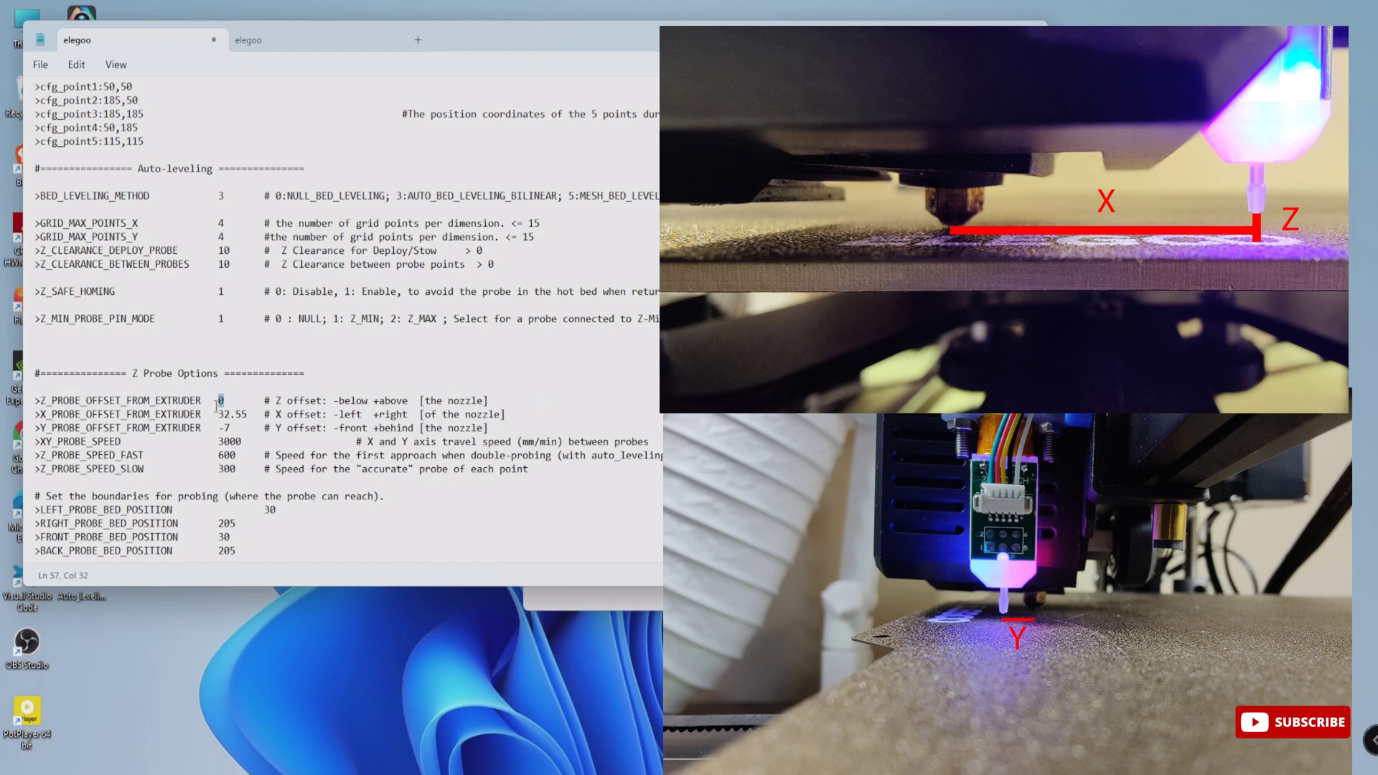
pyautogui.write('1.45')
pyautogui.moveTo(247, 415); pyautogui.dragTo(219, 416)
pyautogui.write('26')
pyautogui.doubleClick(225, 428)
pyautogui.click(232, 429)
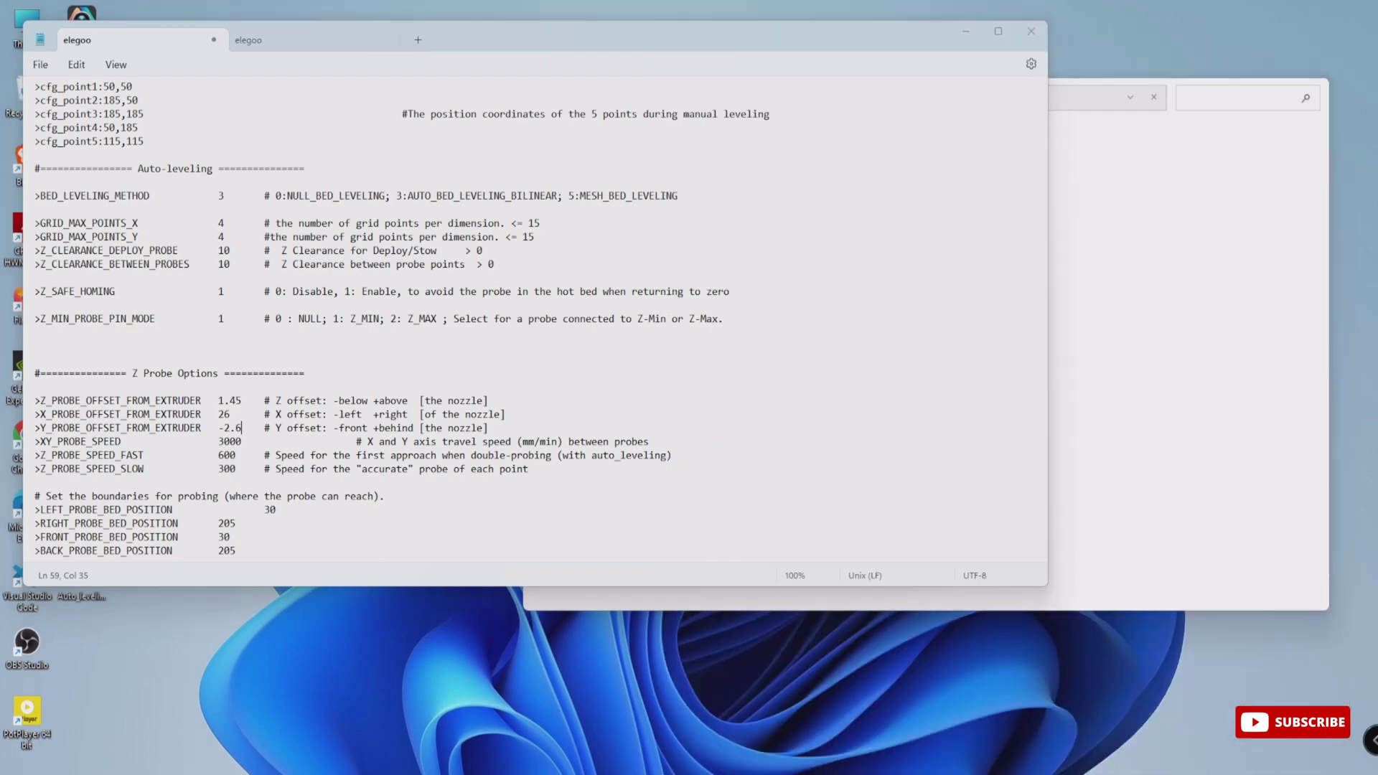
pyautogui.scroll(-1, 108, 215)
pyautogui.click(41, 64)
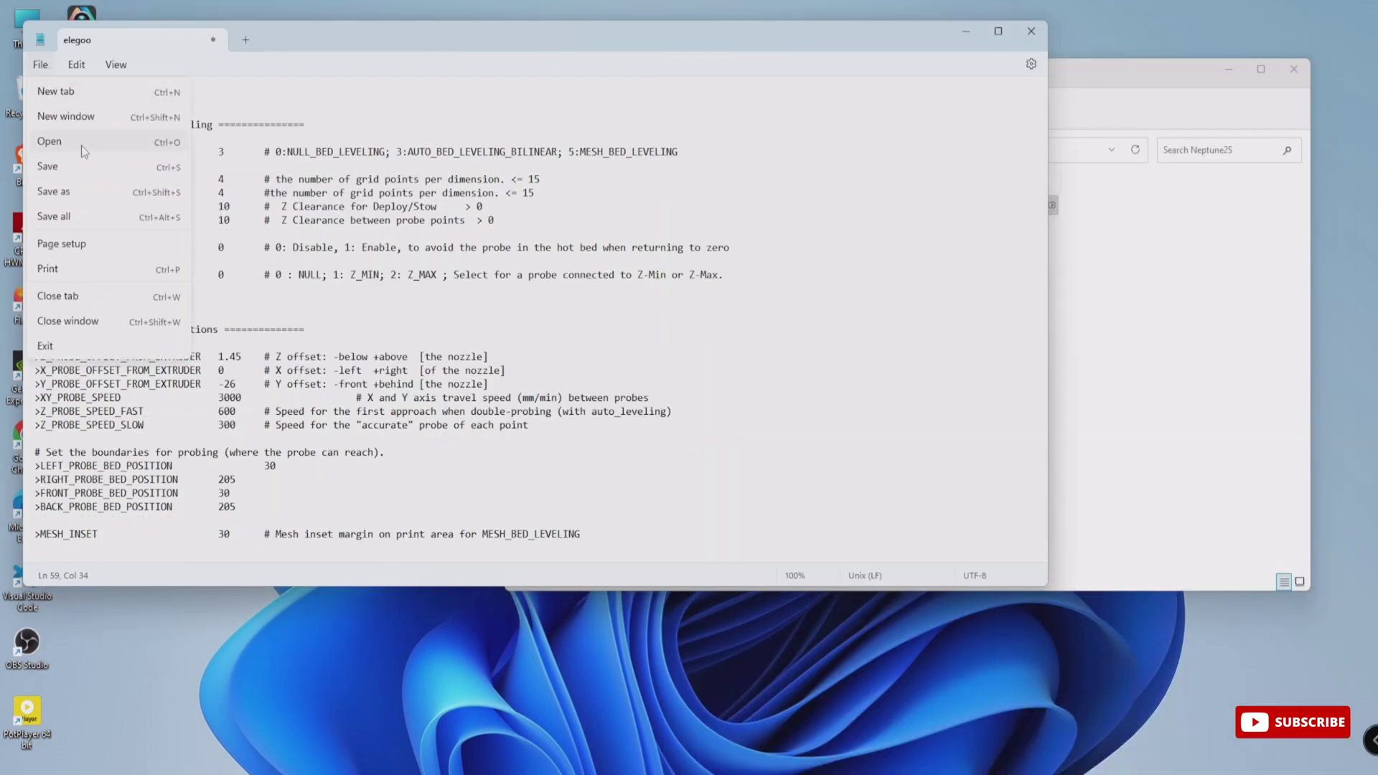
pyautogui.click(85, 169)
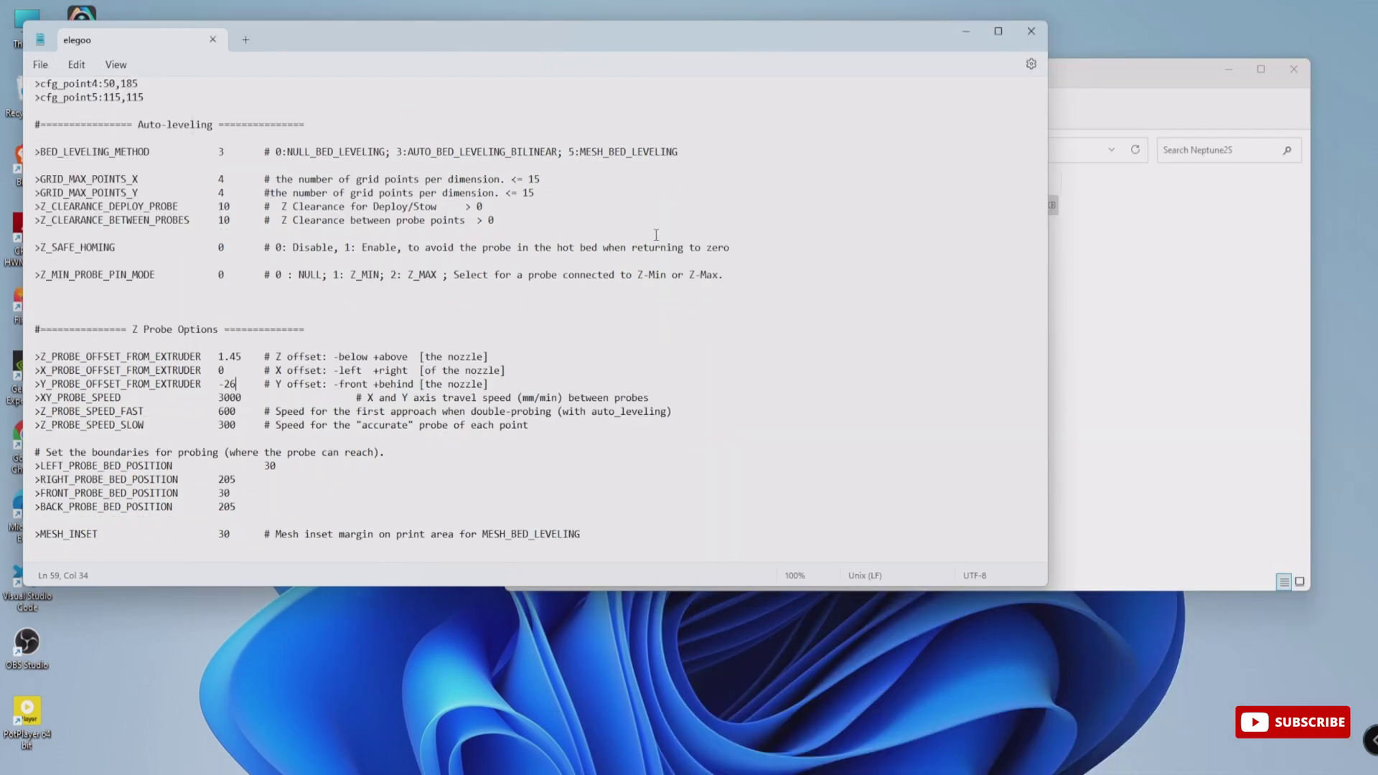
# Step: Close Notepad and copy the elegoo config file onto USB Drive (E:)
pyautogui.click(1030, 32)
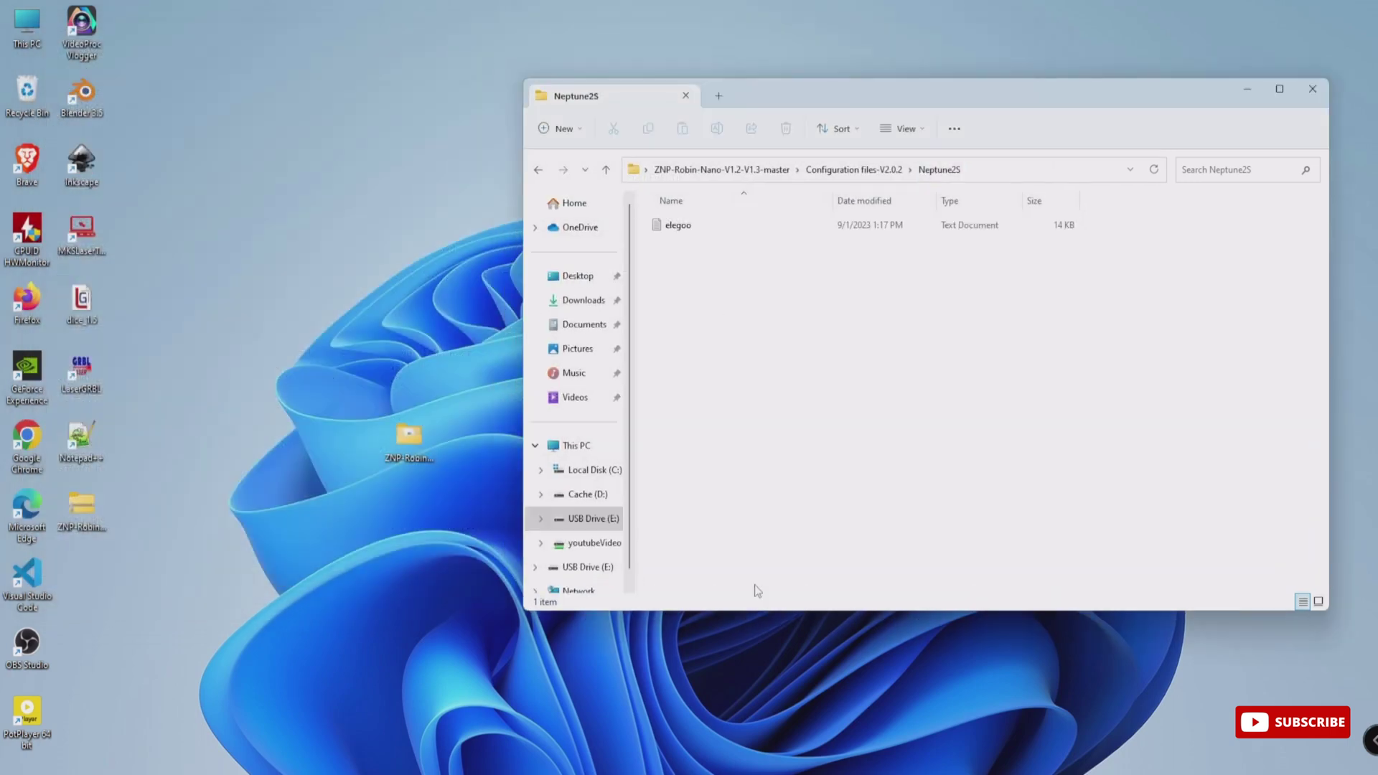
pyautogui.rightClick(695, 224)
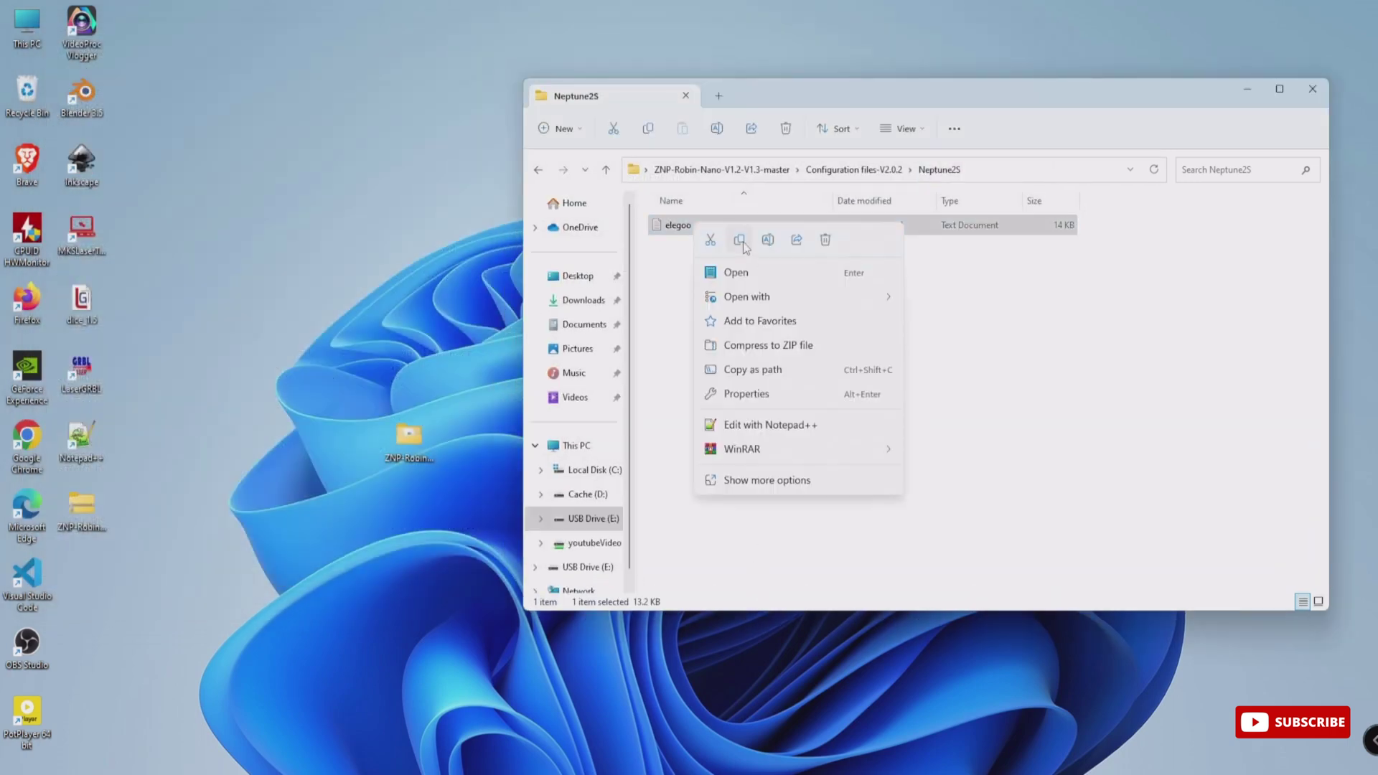
pyautogui.click(740, 241)
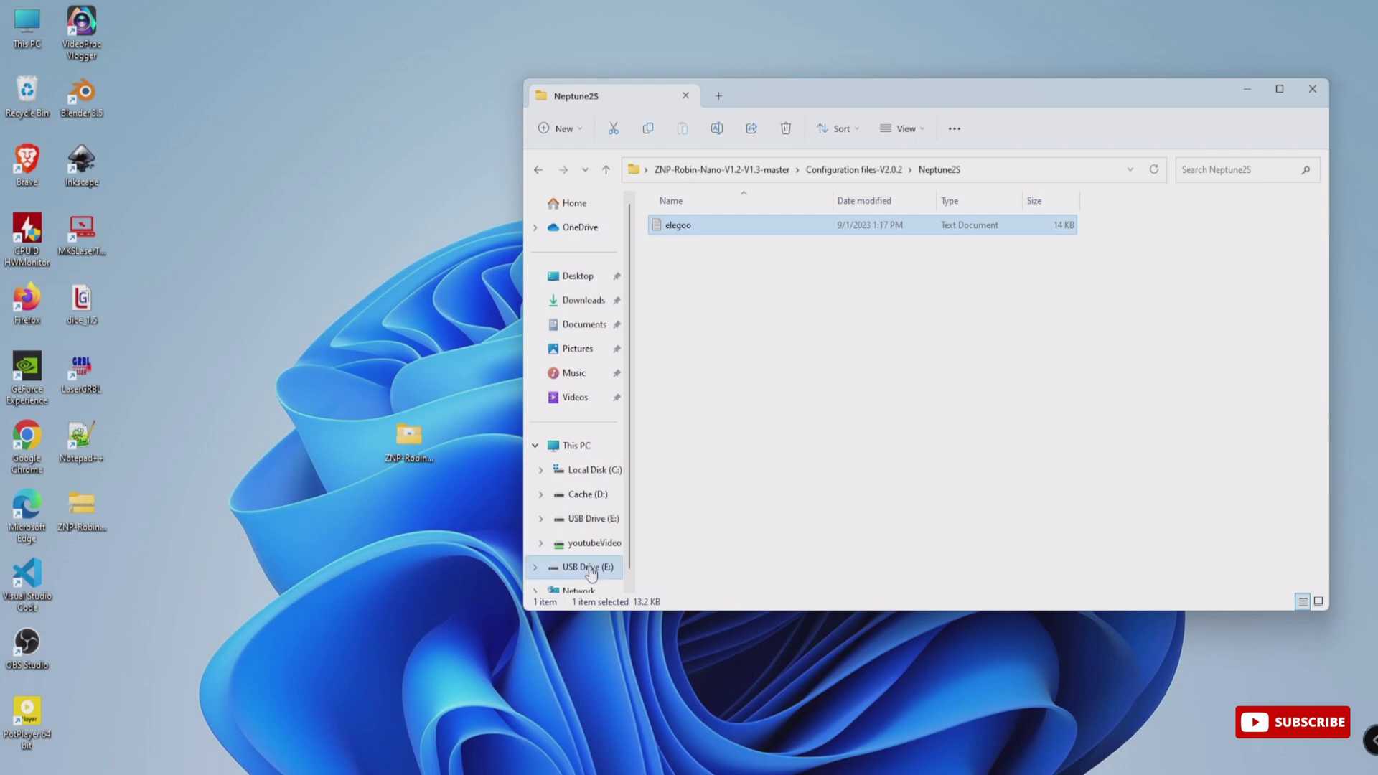
pyautogui.click(587, 567)
pyautogui.rightClick(731, 361)
pyautogui.click(745, 374)
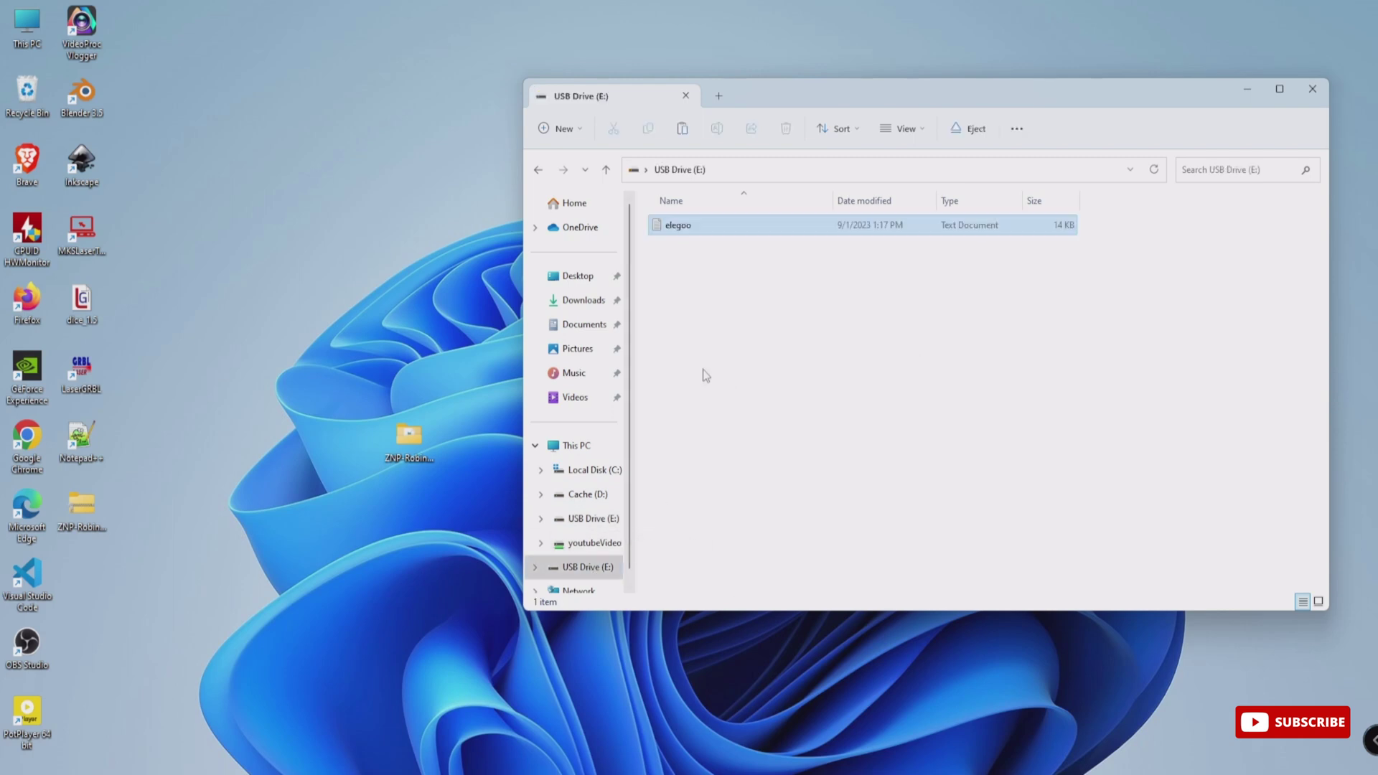
# Step: Go to ZNP_Robin_Nano_V1.3 Firmware\V2.0.2 and paste elegoo.bin onto USB Drive (E:)
pyautogui.click(537, 170)
pyautogui.click(538, 170)
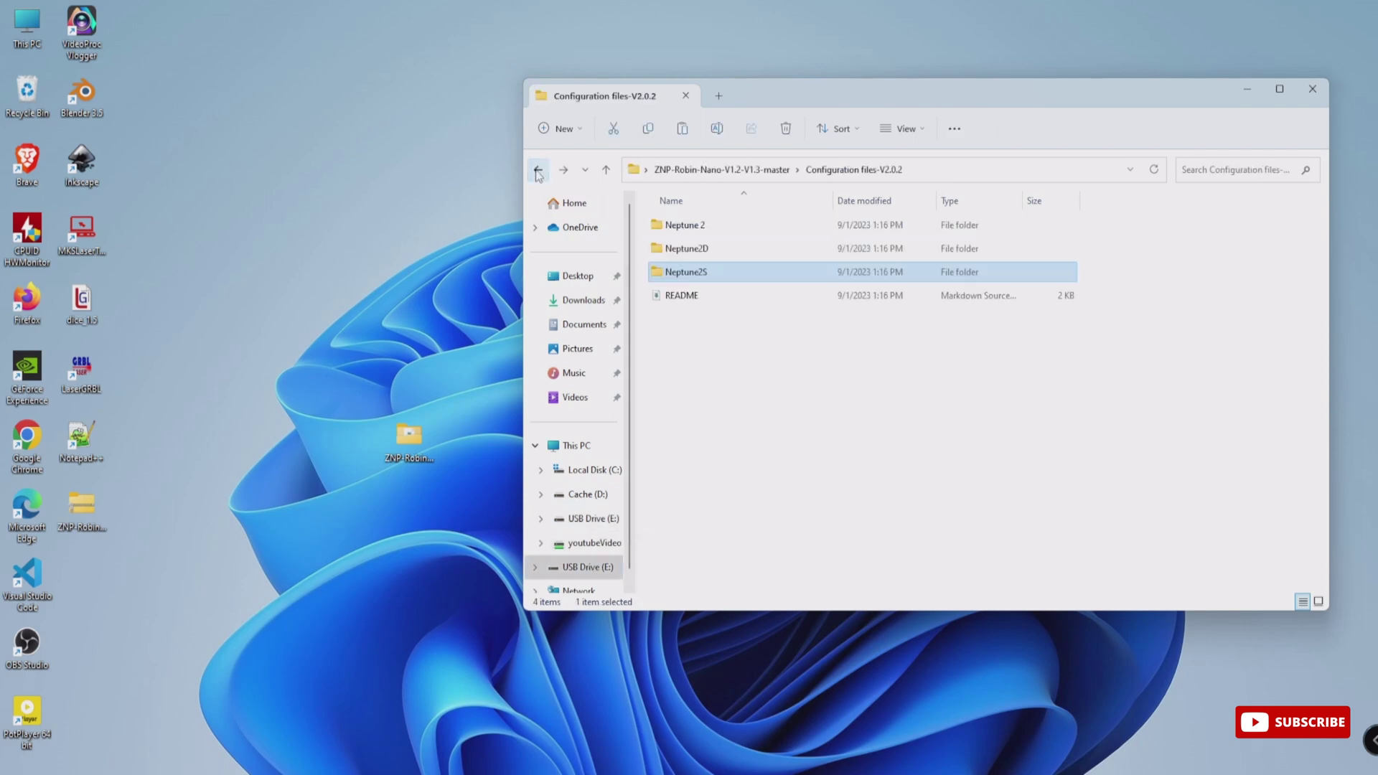
pyautogui.click(538, 170)
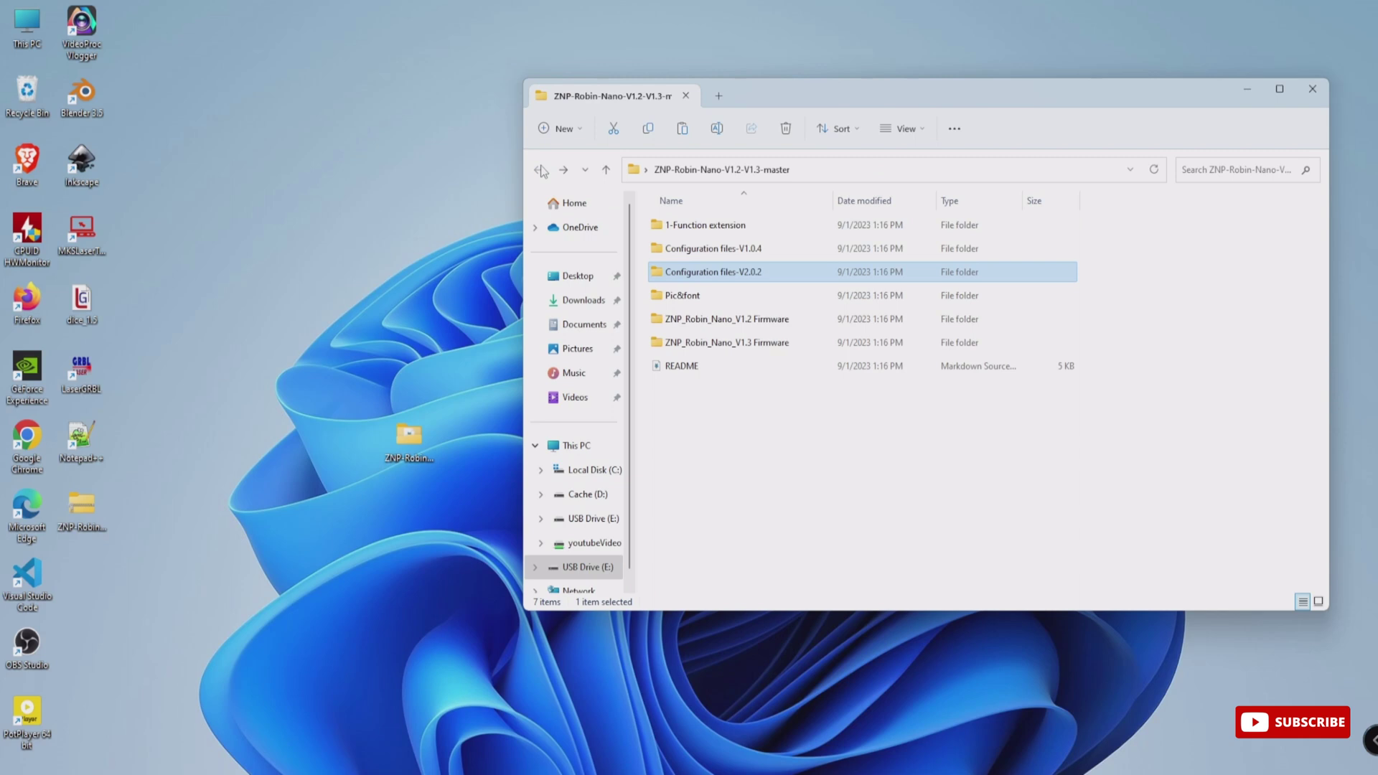
pyautogui.click(715, 344)
pyautogui.doubleClick(716, 344)
pyautogui.doubleClick(690, 226)
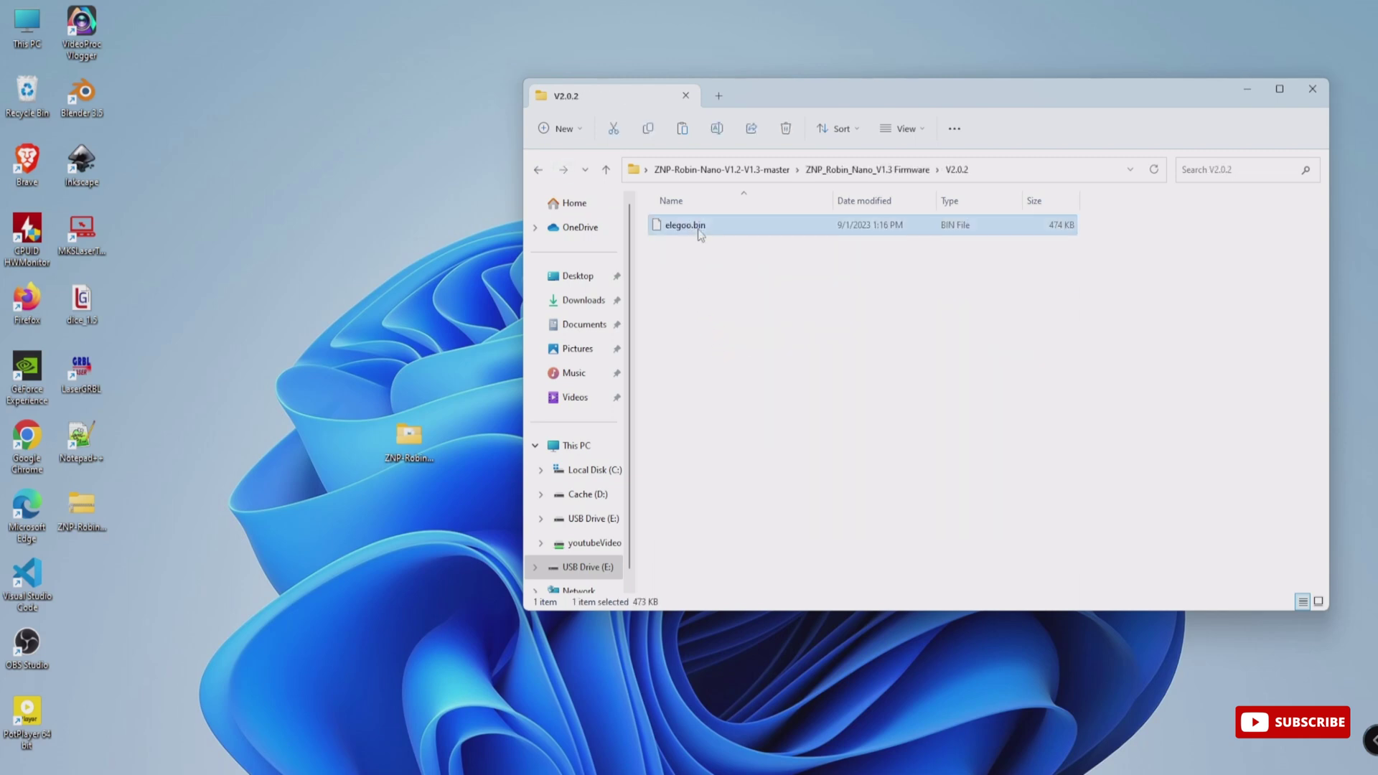
pyautogui.click(607, 518)
pyautogui.hotkey('ctrl', 'v')
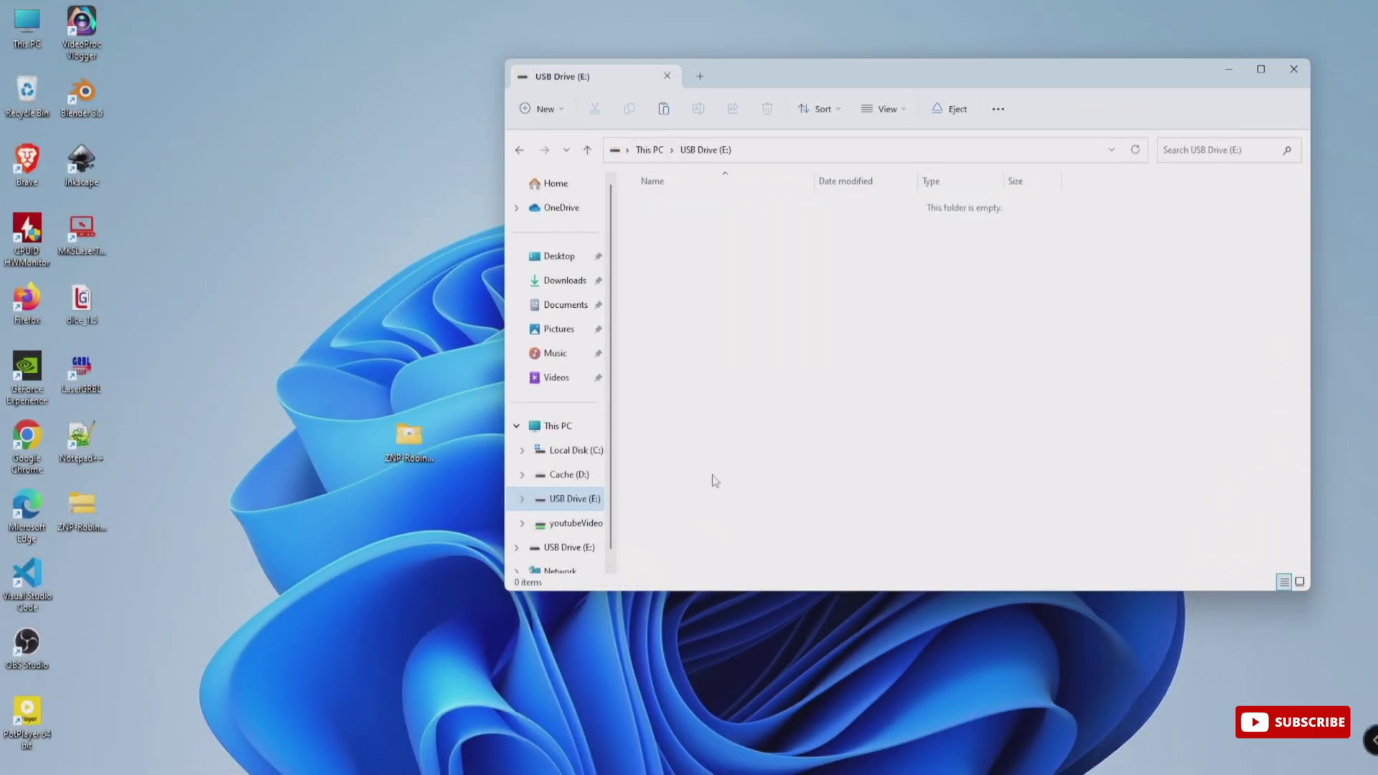
# Step: Paste the elegoo config, then the elegoo_font and elegoo_pic folders from Pic&font, onto USB Drive (E:)
pyautogui.hotkey('ctrl', 'v')
pyautogui.click(519, 149)
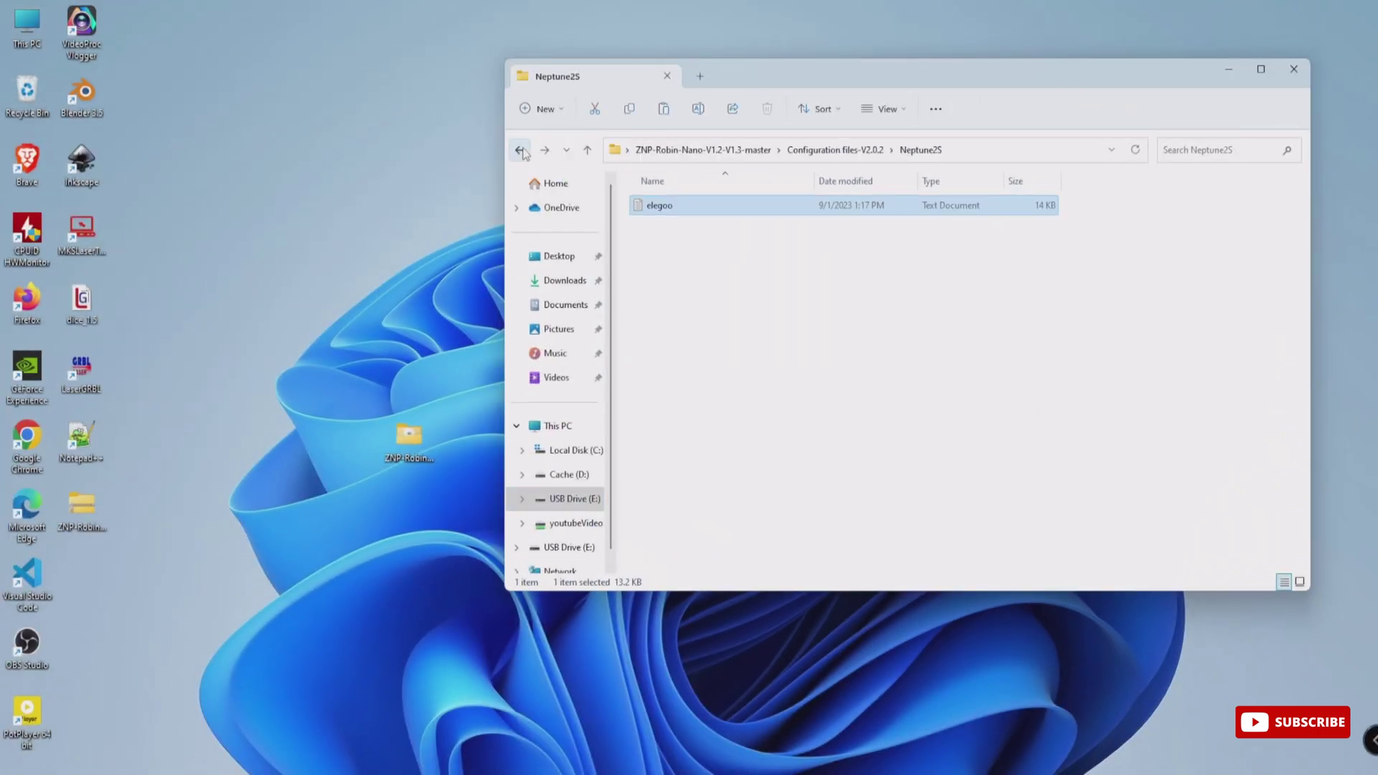
pyautogui.click(753, 150)
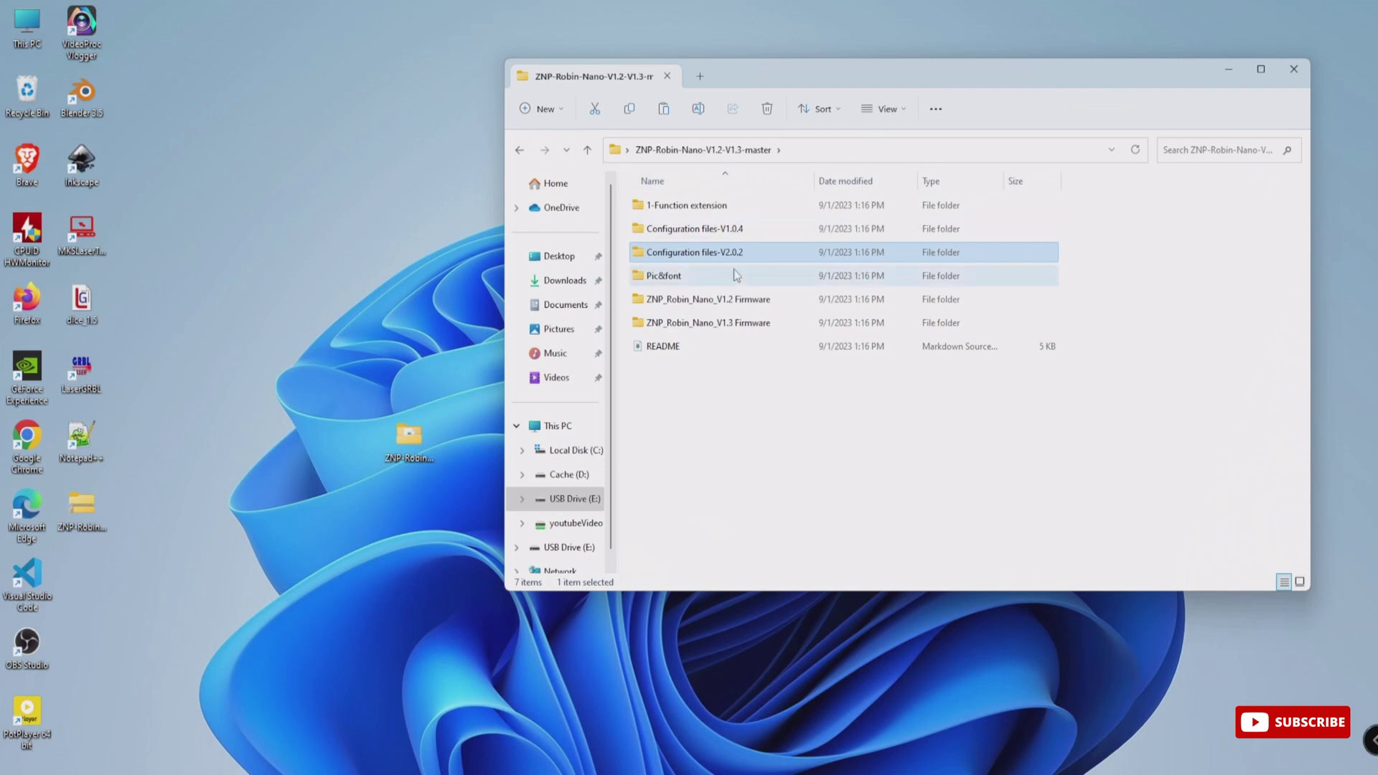
pyautogui.doubleClick(700, 276)
pyautogui.moveTo(704, 231); pyautogui.dragTo(704, 206)
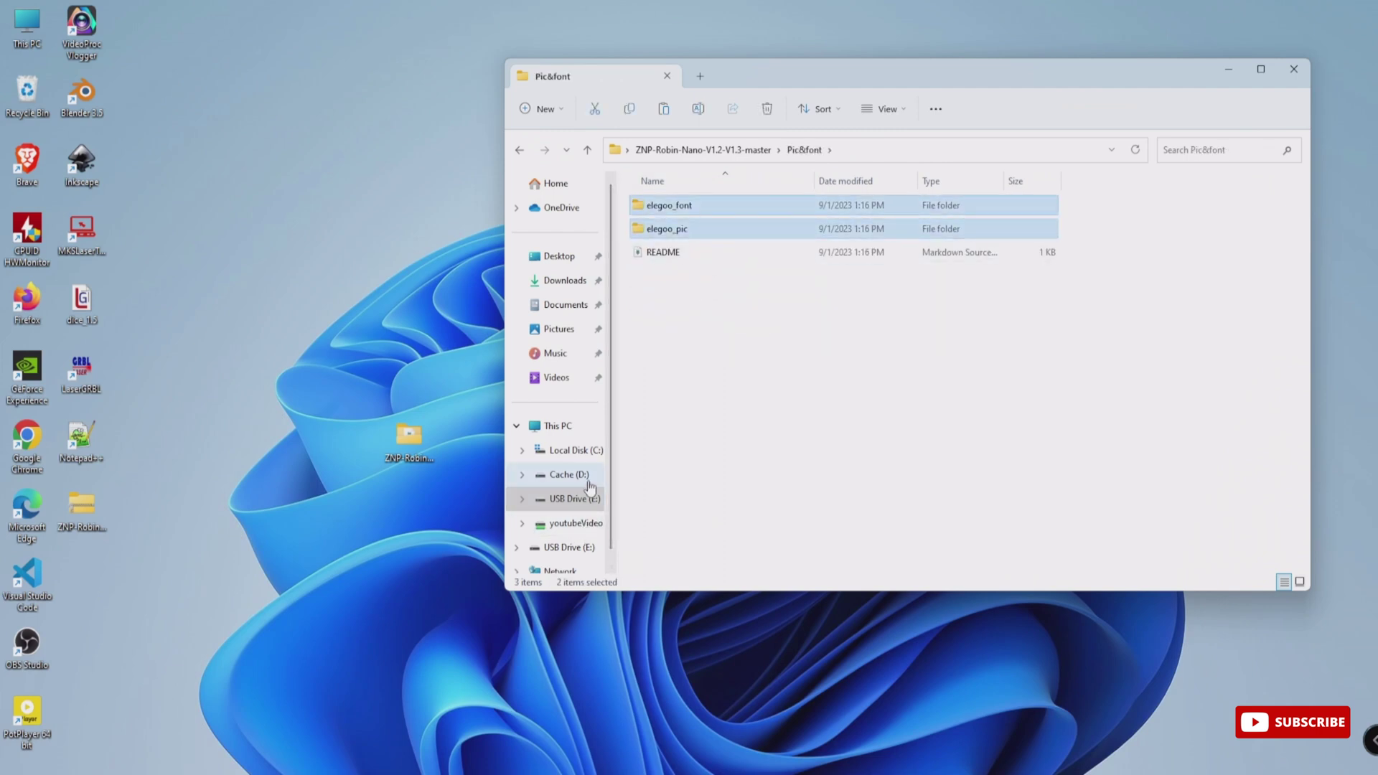
pyautogui.click(570, 547)
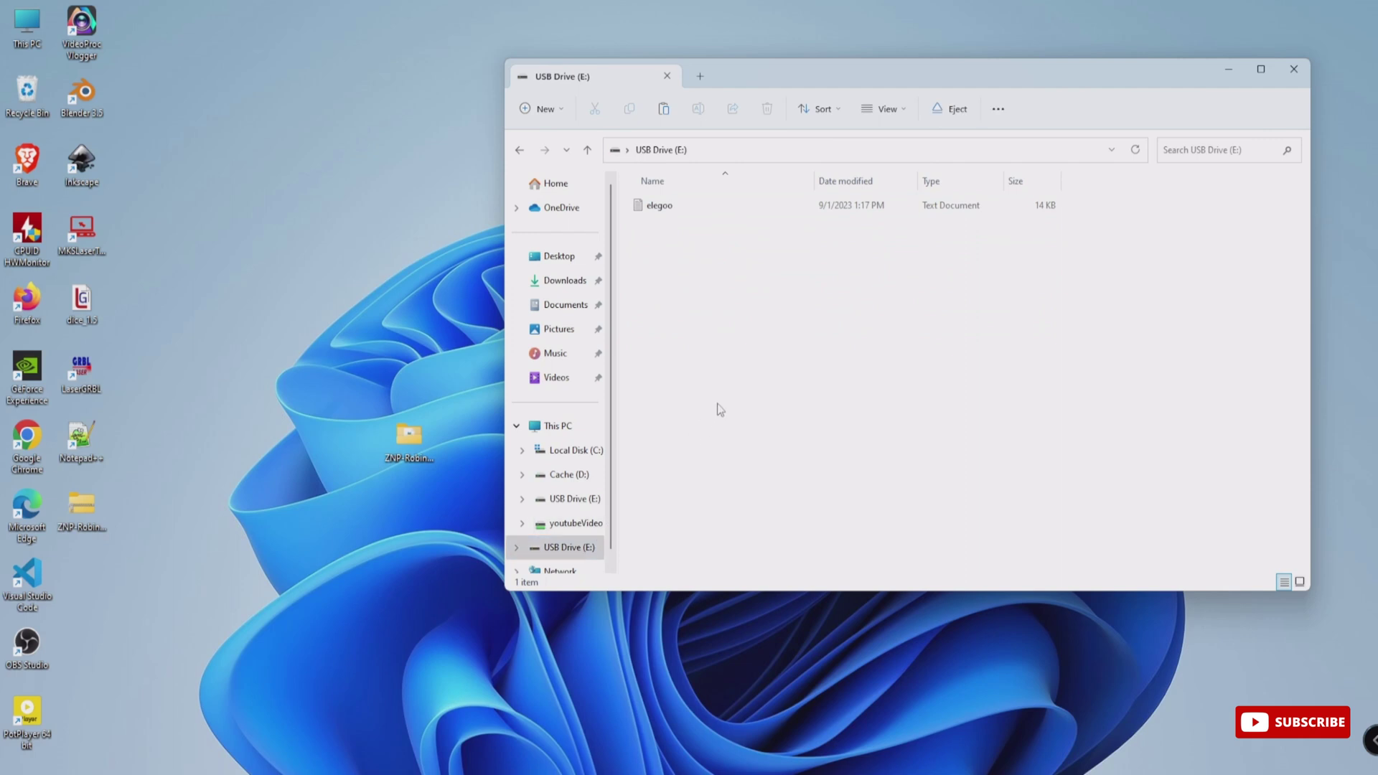
pyautogui.hotkey('ctrl', 'v')
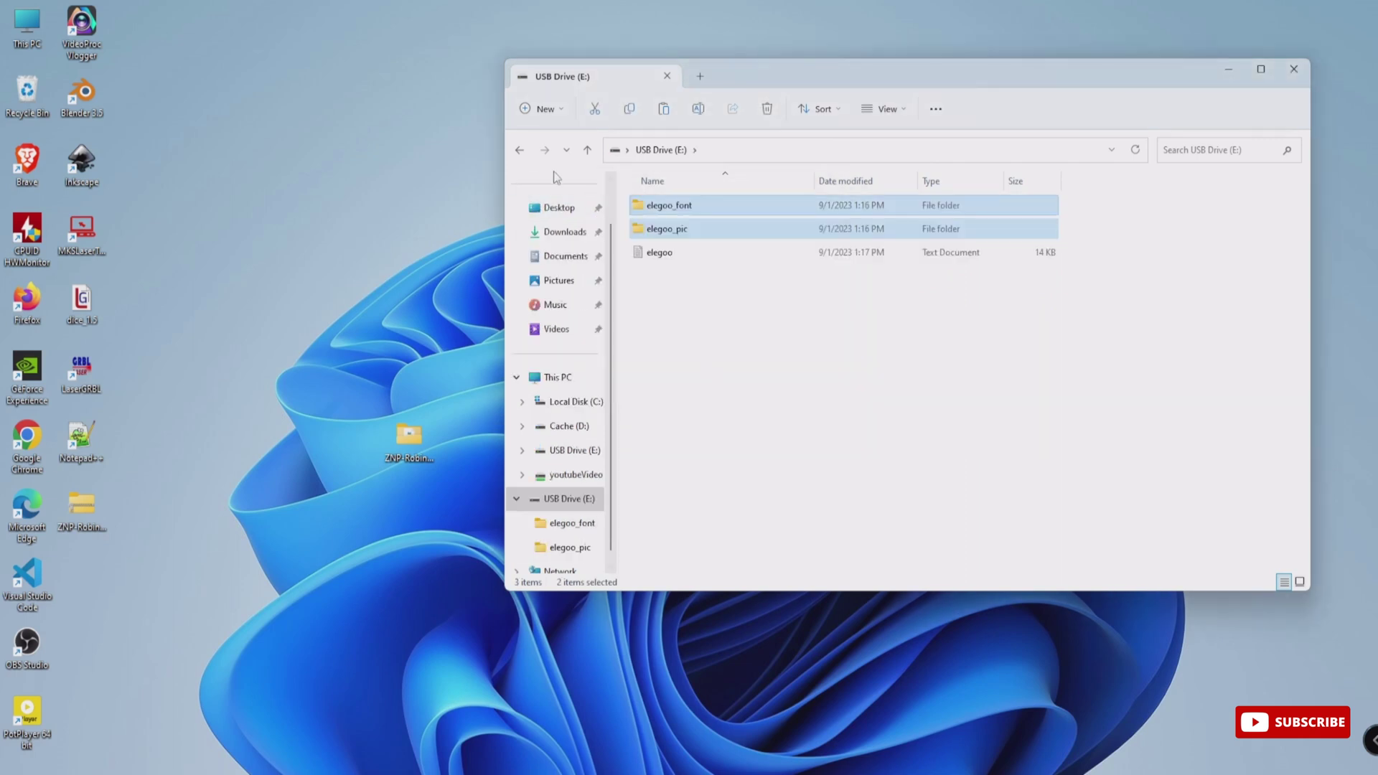
# Step: Copy elegoo.bin from ZNP_Robin_Nano_V1.3 Firmware\V2.0.2 onto USB Drive (E:)
pyautogui.click(520, 151)
pyautogui.click(520, 152)
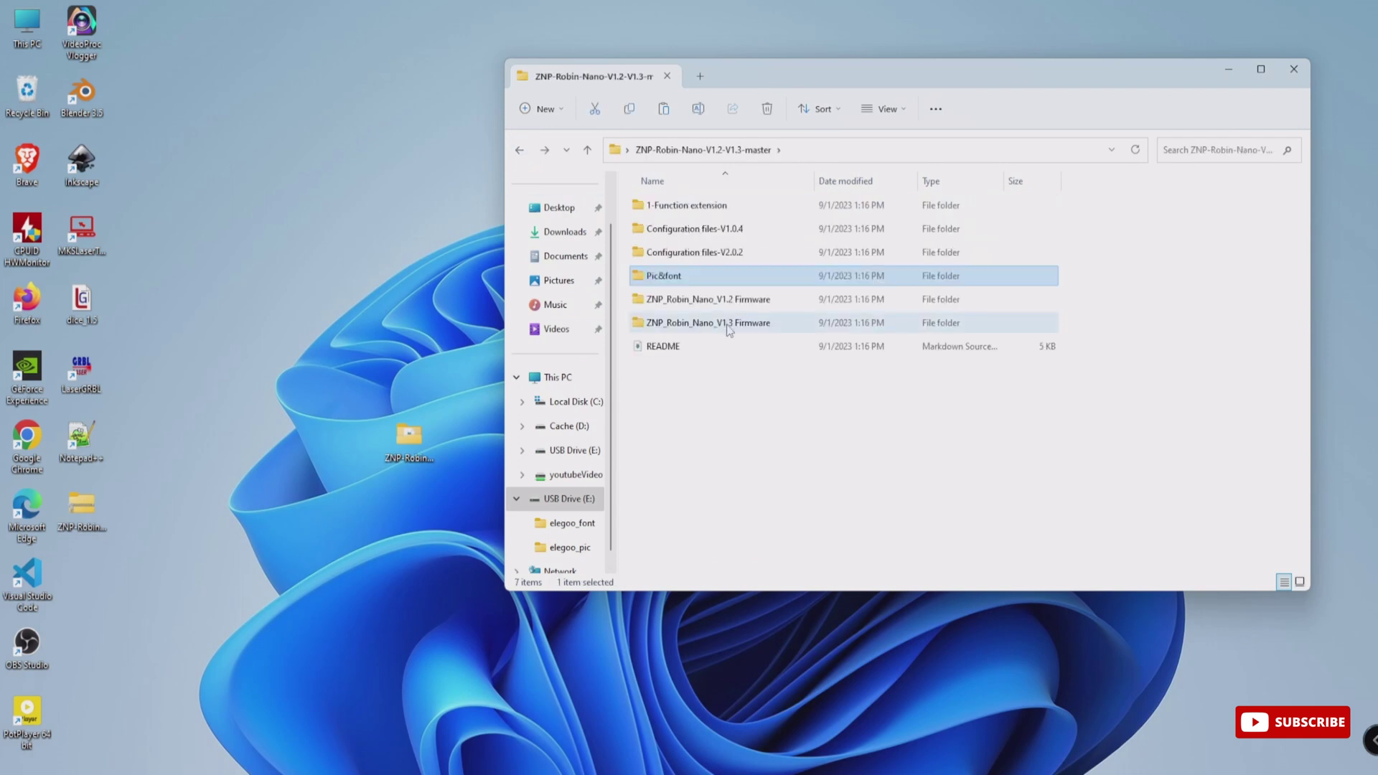
pyautogui.click(729, 326)
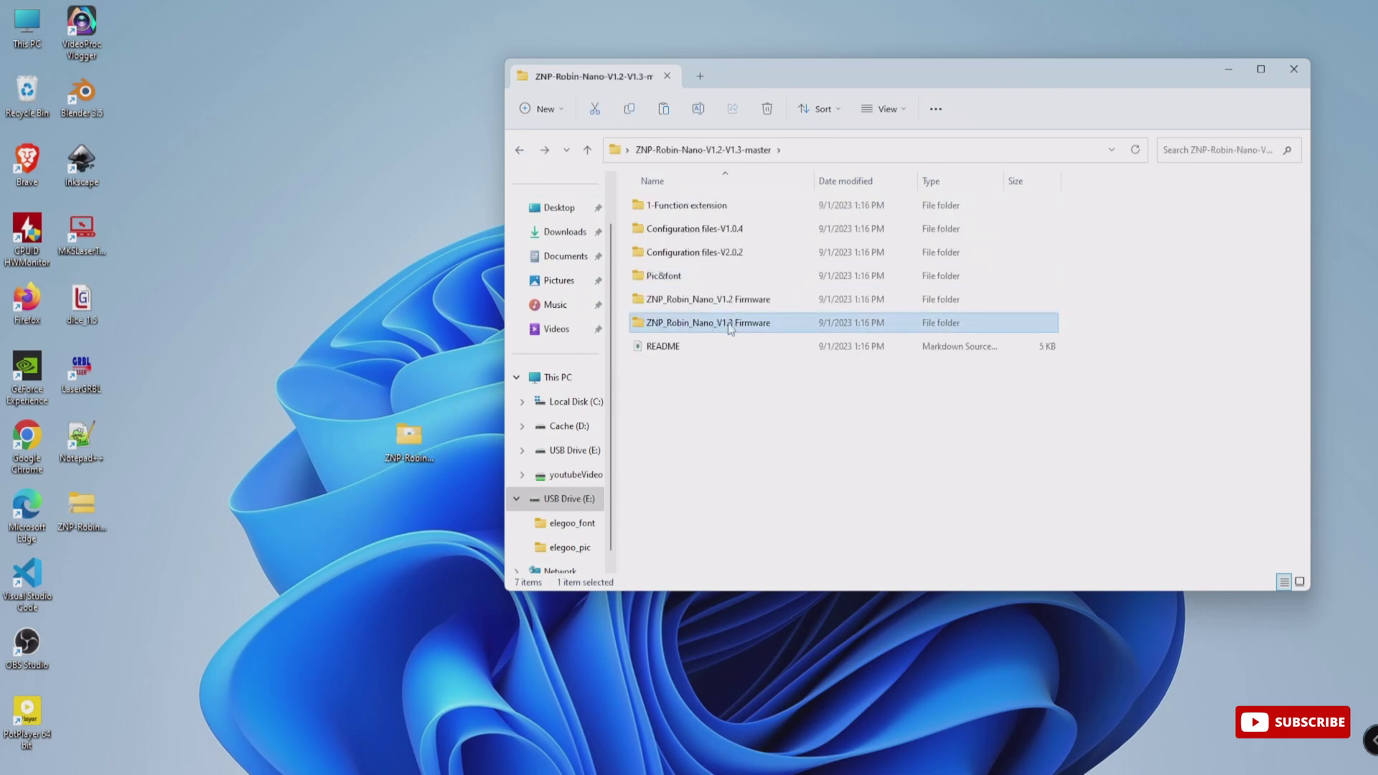
pyautogui.doubleClick(732, 329)
pyautogui.doubleClick(691, 205)
pyautogui.click(692, 205)
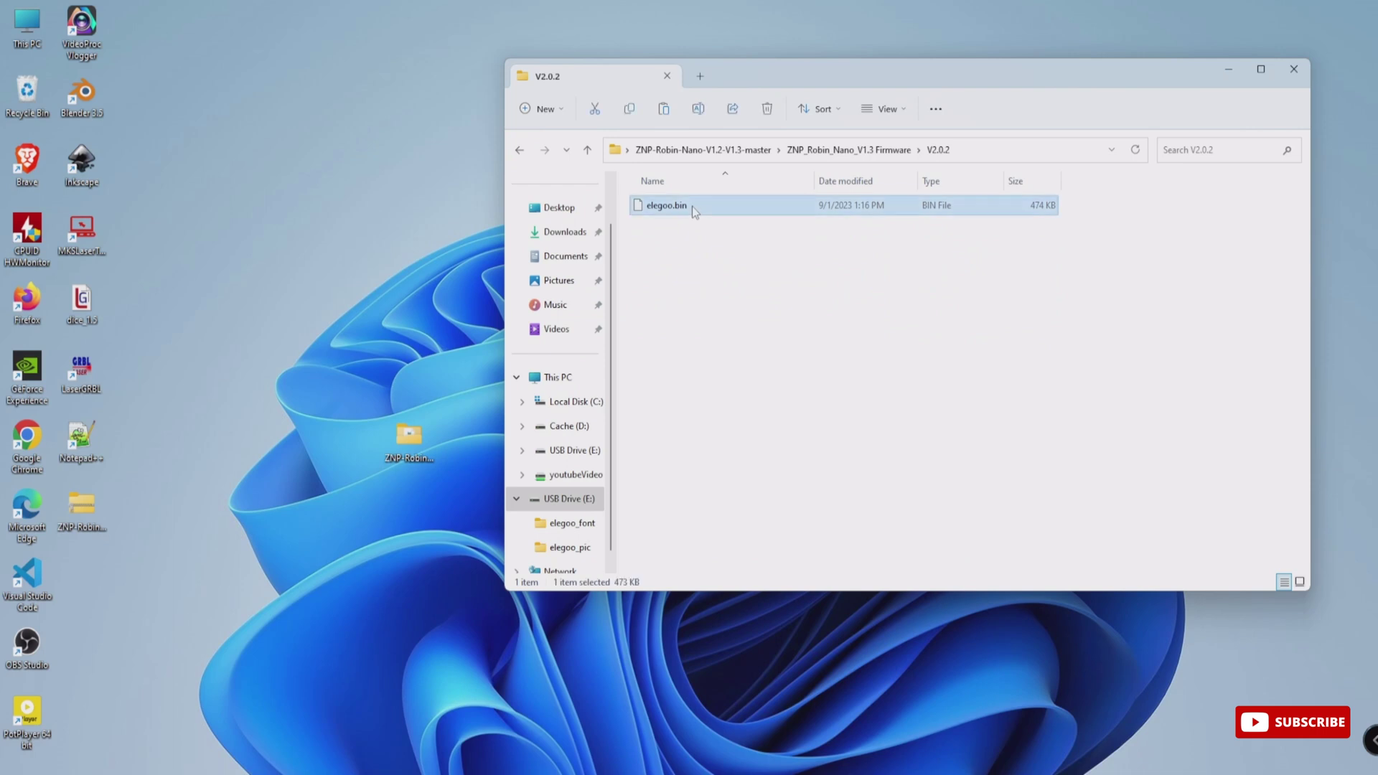
pyautogui.click(574, 450)
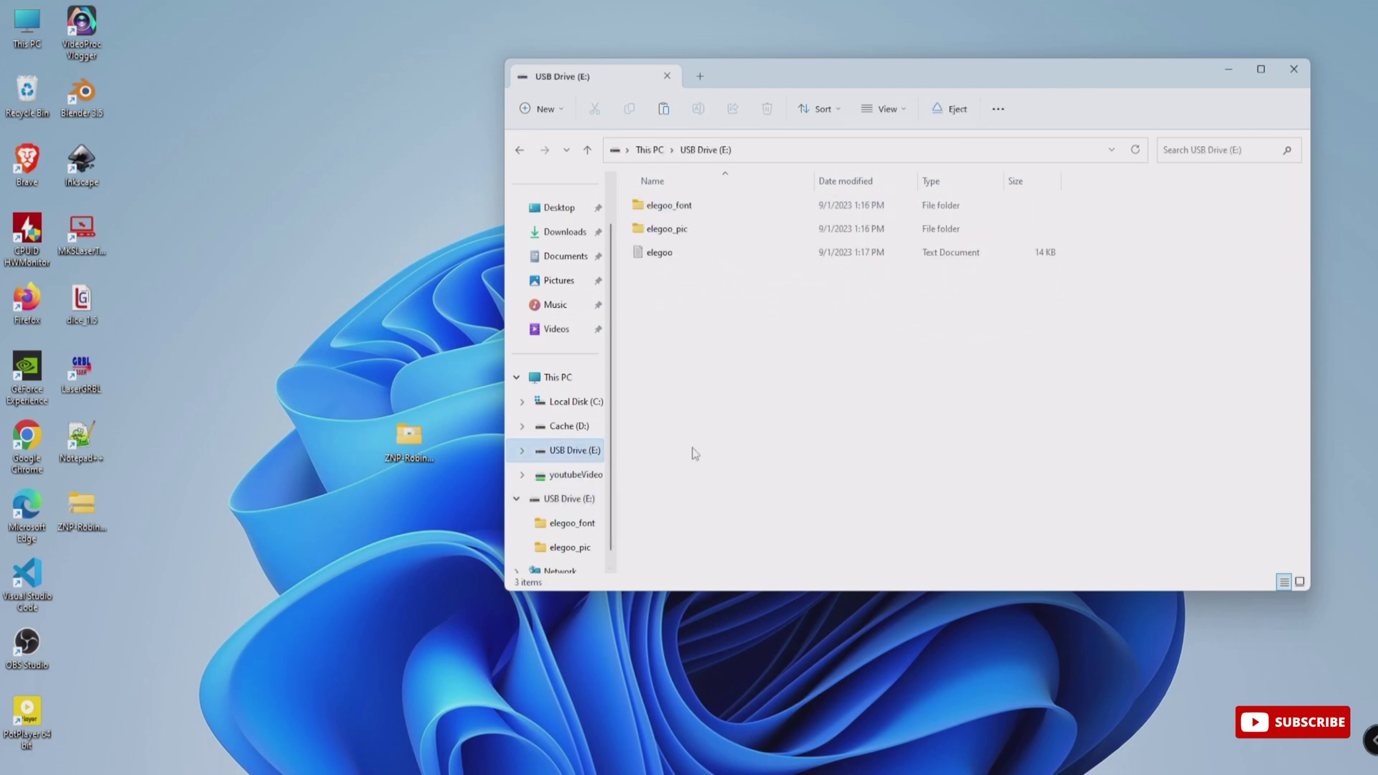
pyautogui.hotkey('ctrl', 'v')
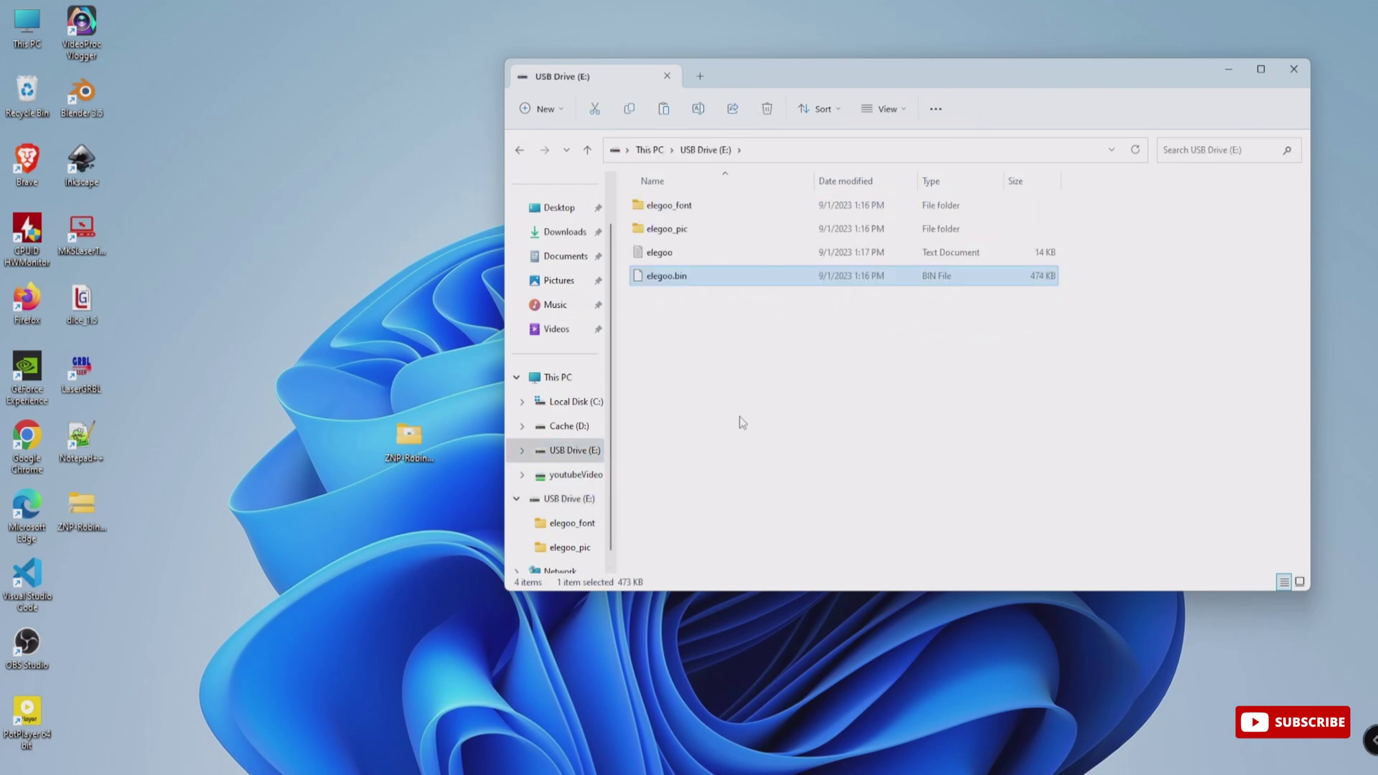